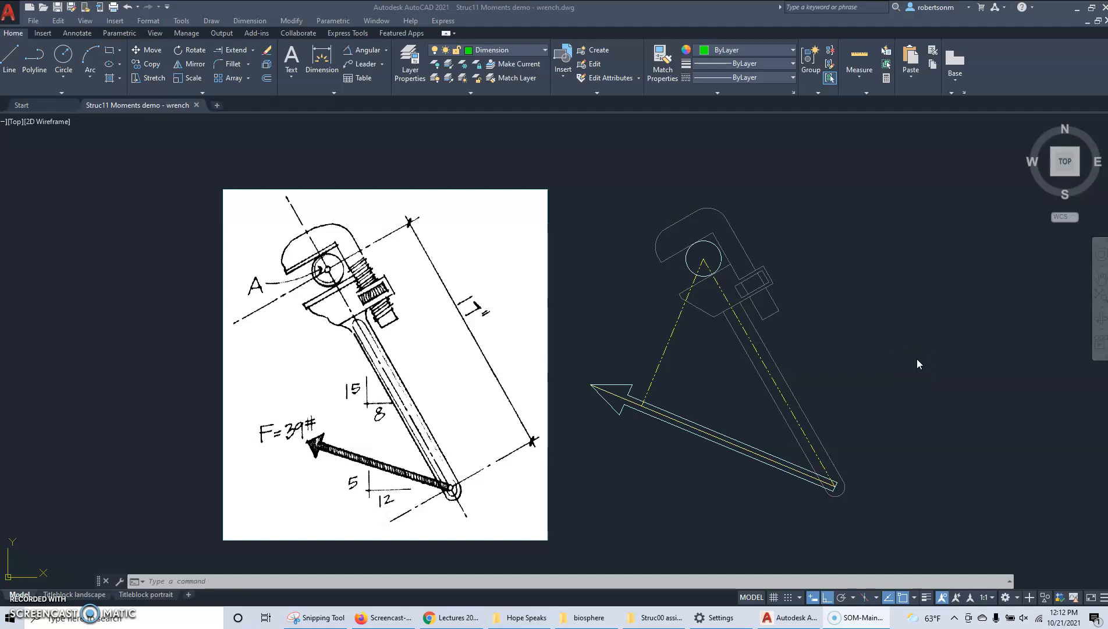
Draw a 12-unit horizontal line running left, starting in the empty area level with the vertex of the two sloped reference lines
click(904, 390)
key(Return)
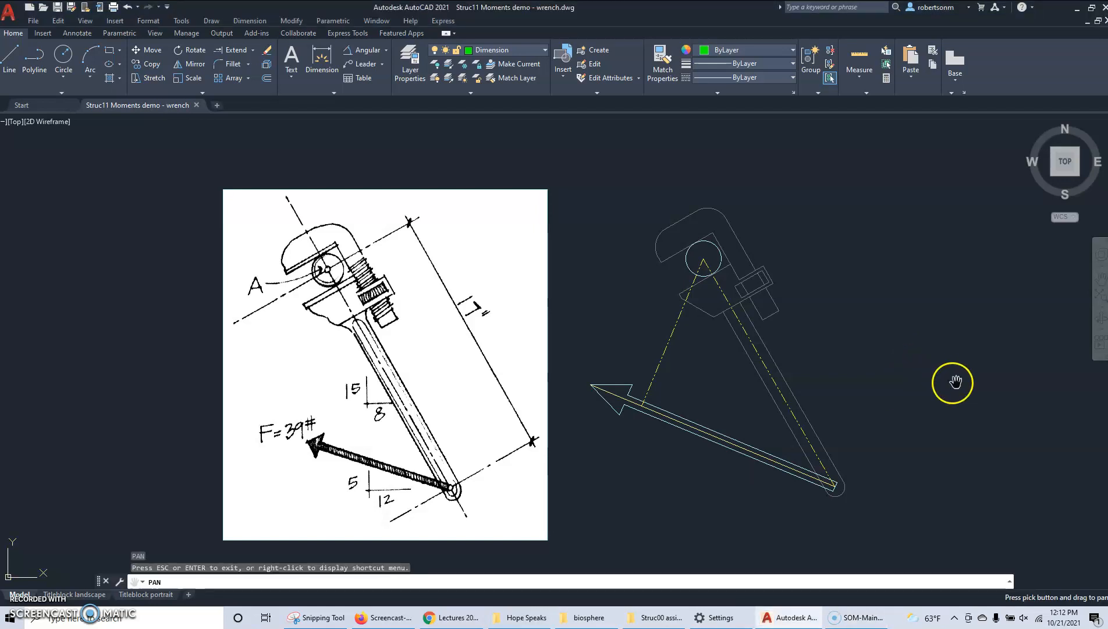
mouse_move(975, 365)
mouse_down()
mouse_move(808, 373)
mouse_move(477, 362)
mouse_move(388, 346)
mouse_move(255, 356)
mouse_up()
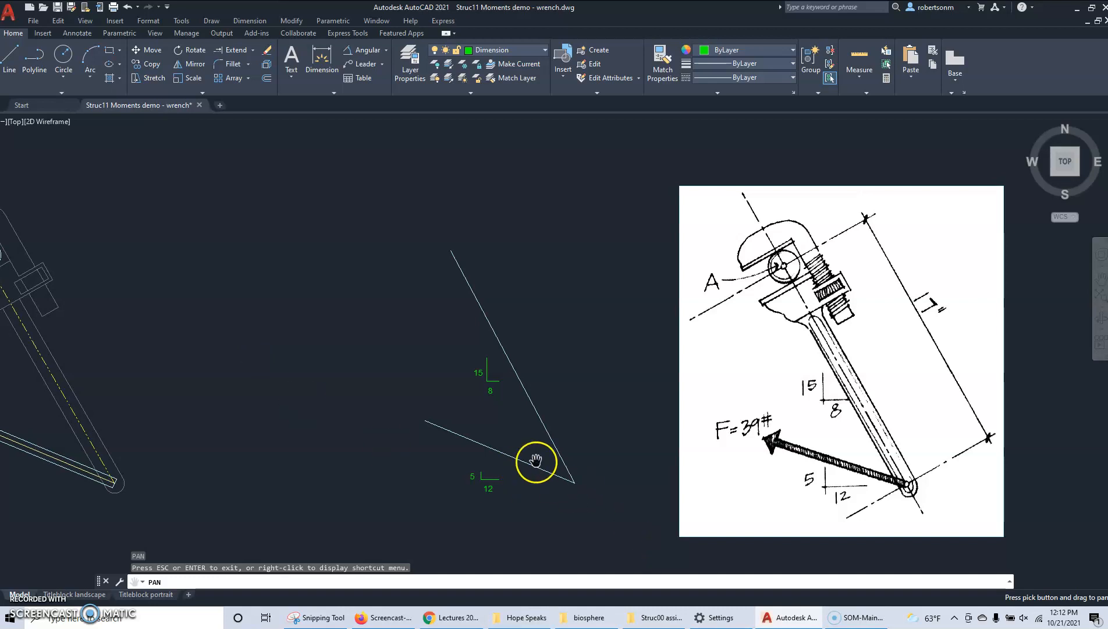
key(Escape)
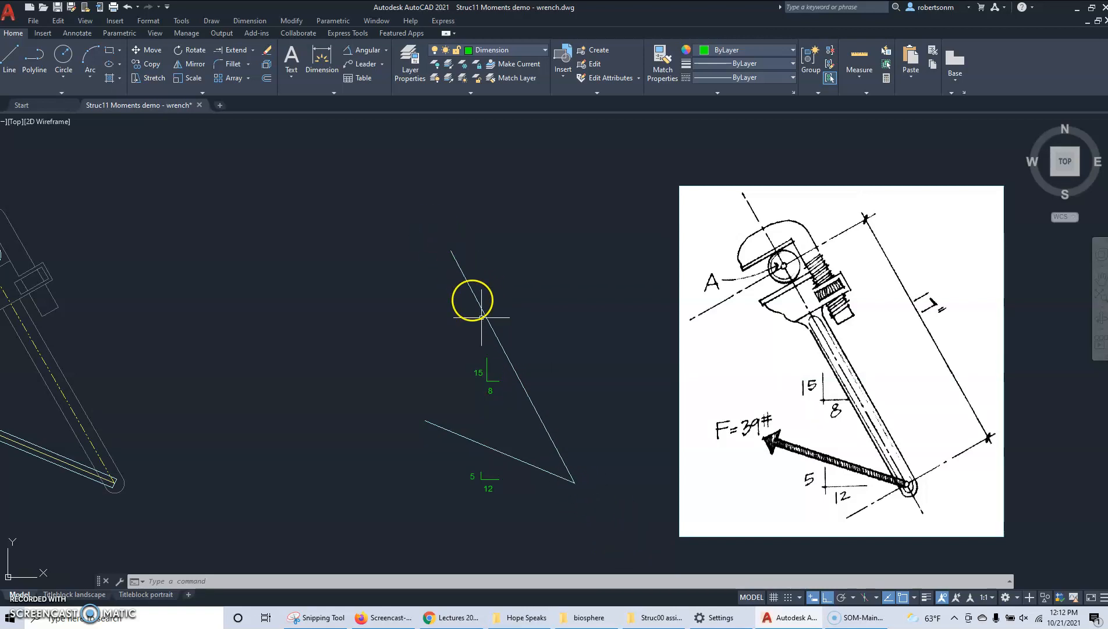
click(595, 525)
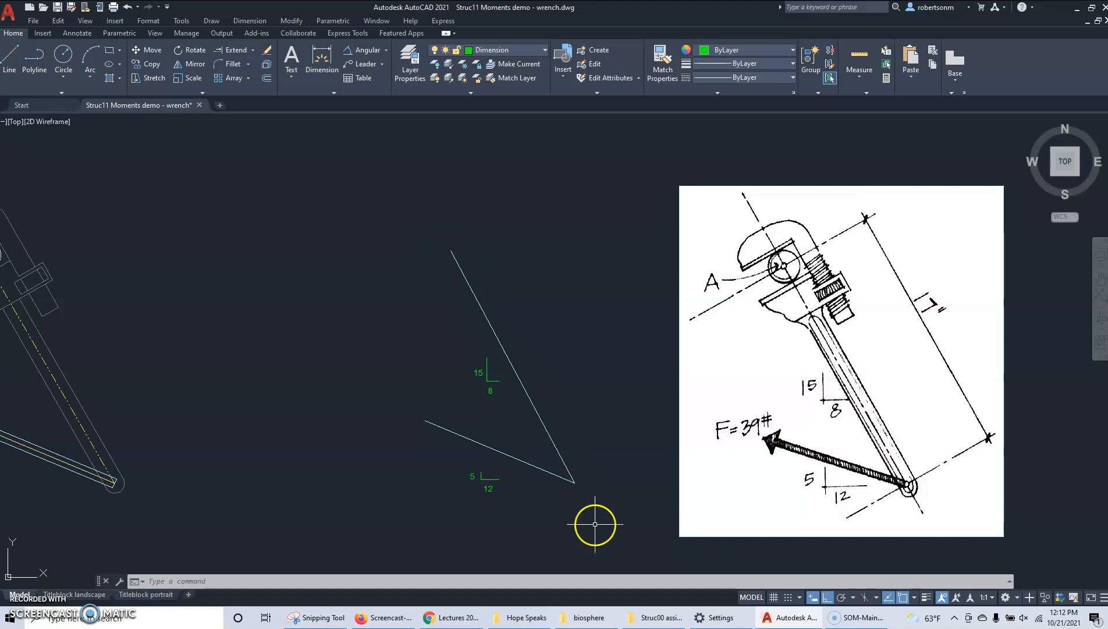
click(593, 517)
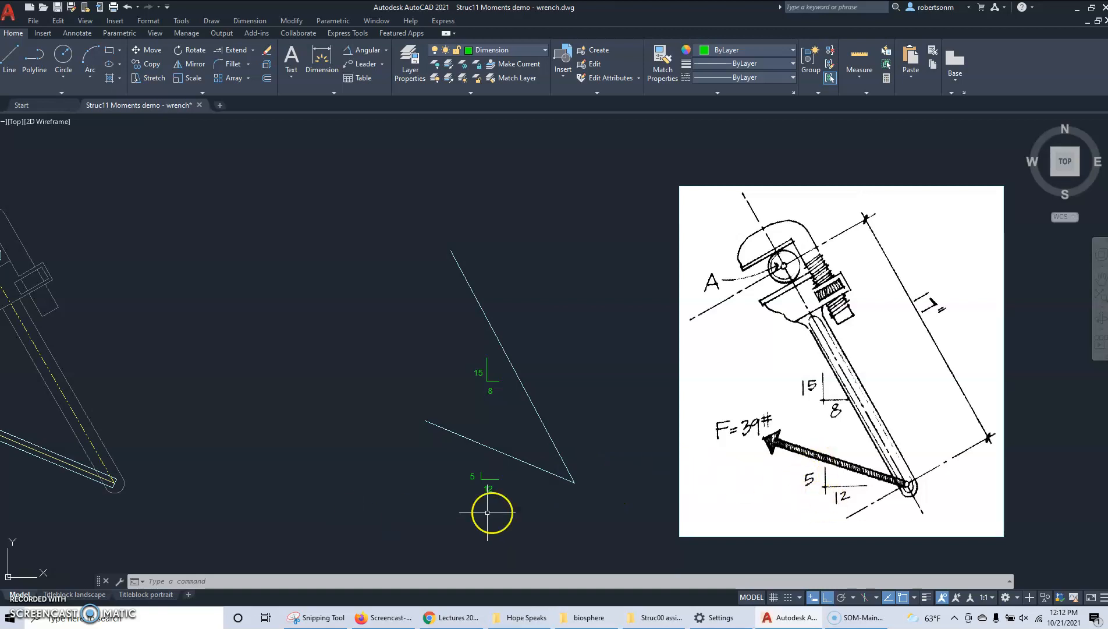
text(l)
key(Return)
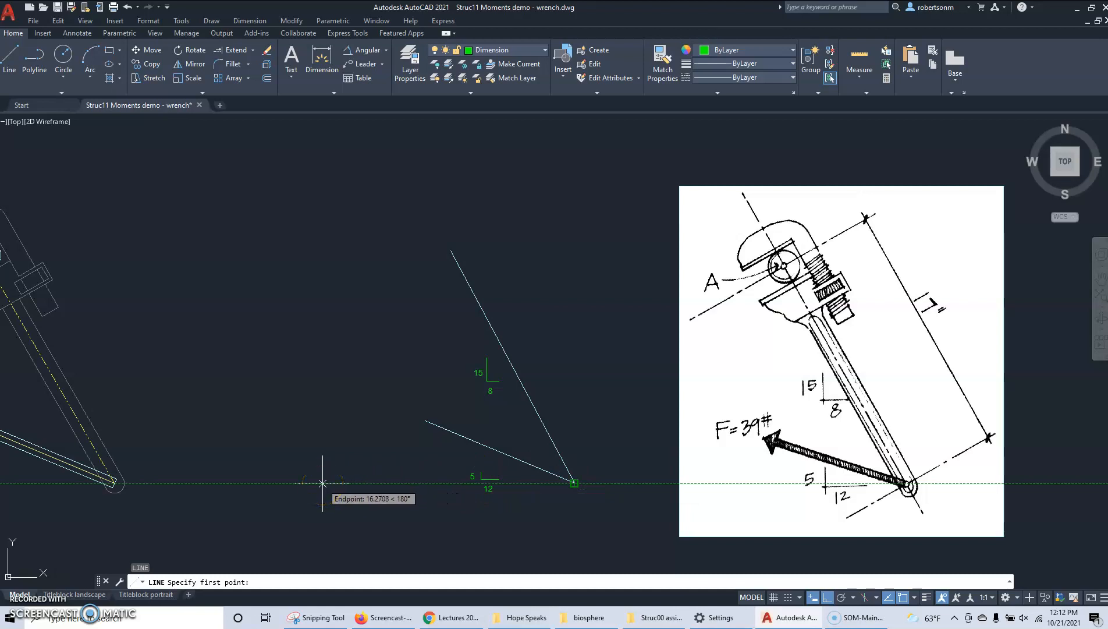
click(323, 482)
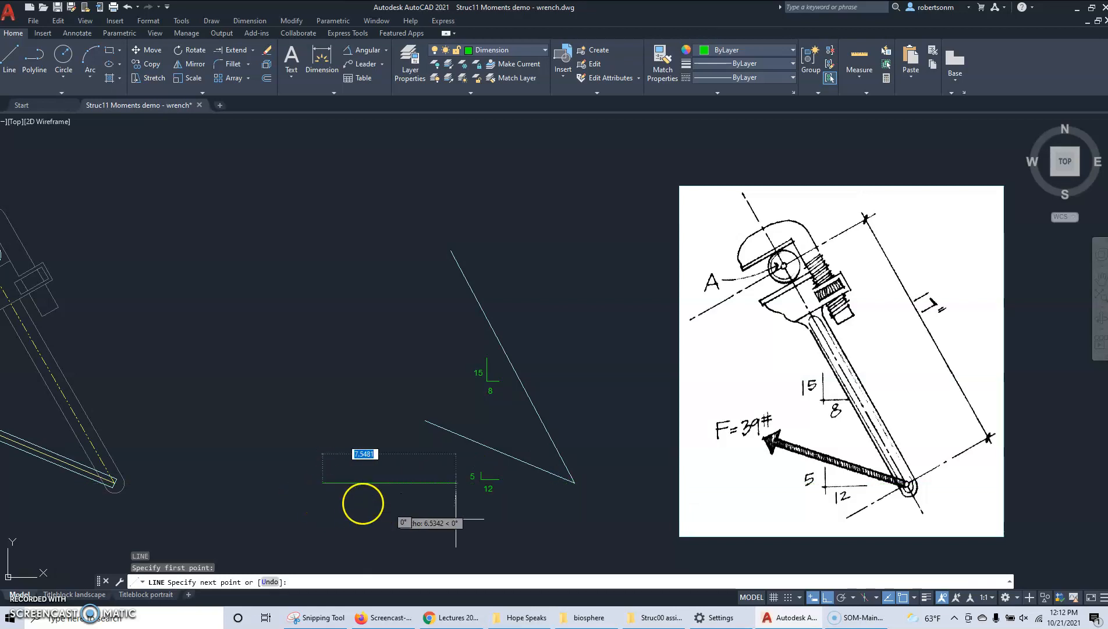
click(829, 600)
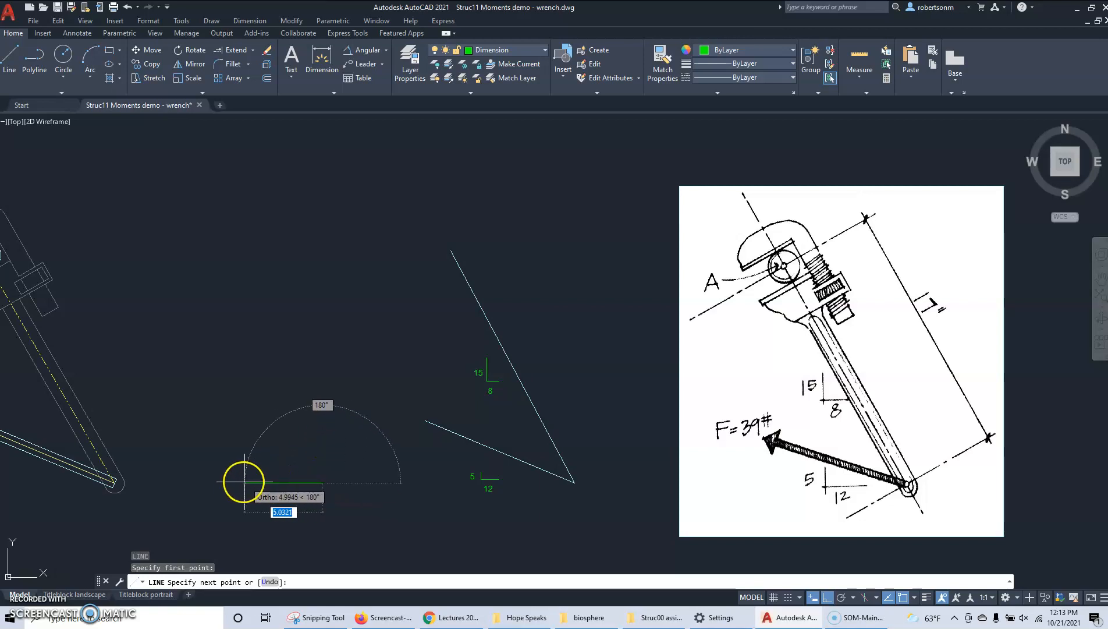
text(12)
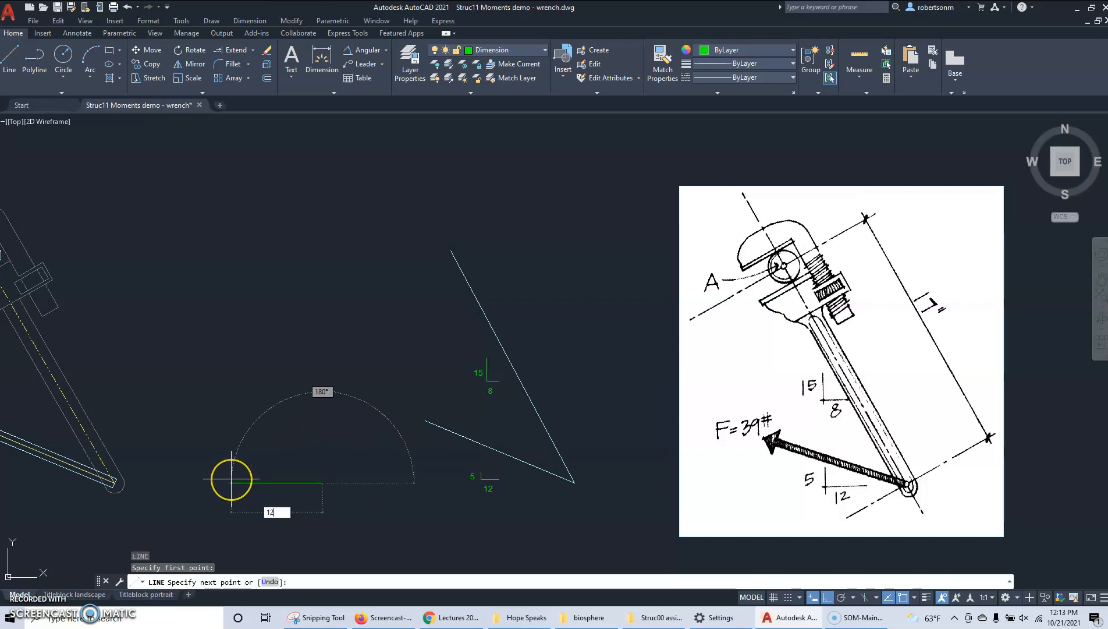
key(Return)
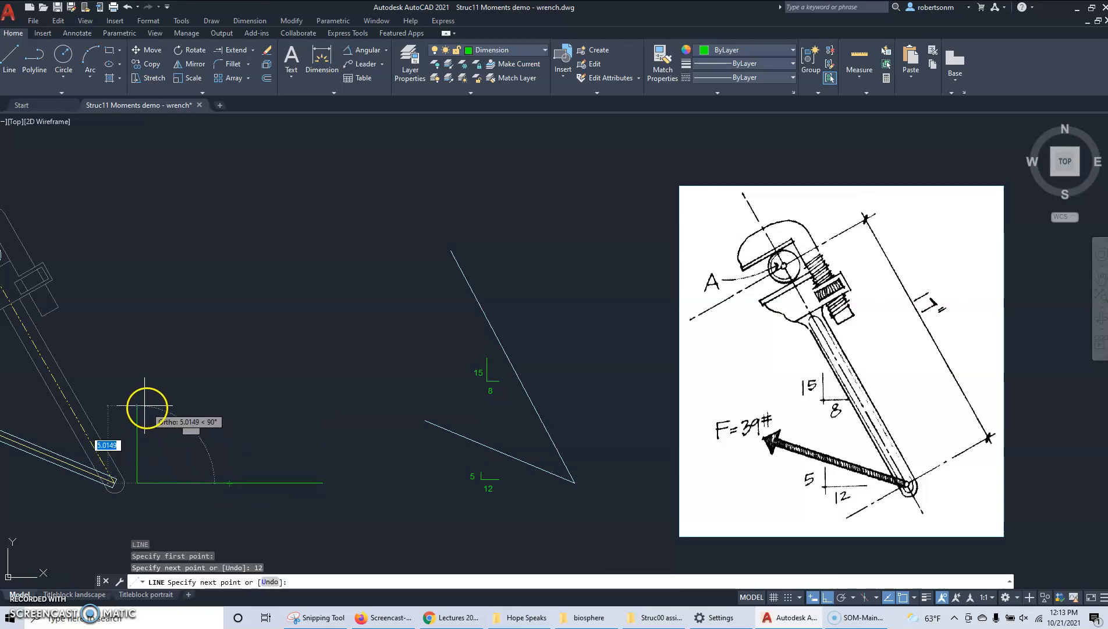
Add a 5-unit vertical leg upward from the line's left end and close the shape into a right triangle
text(5)
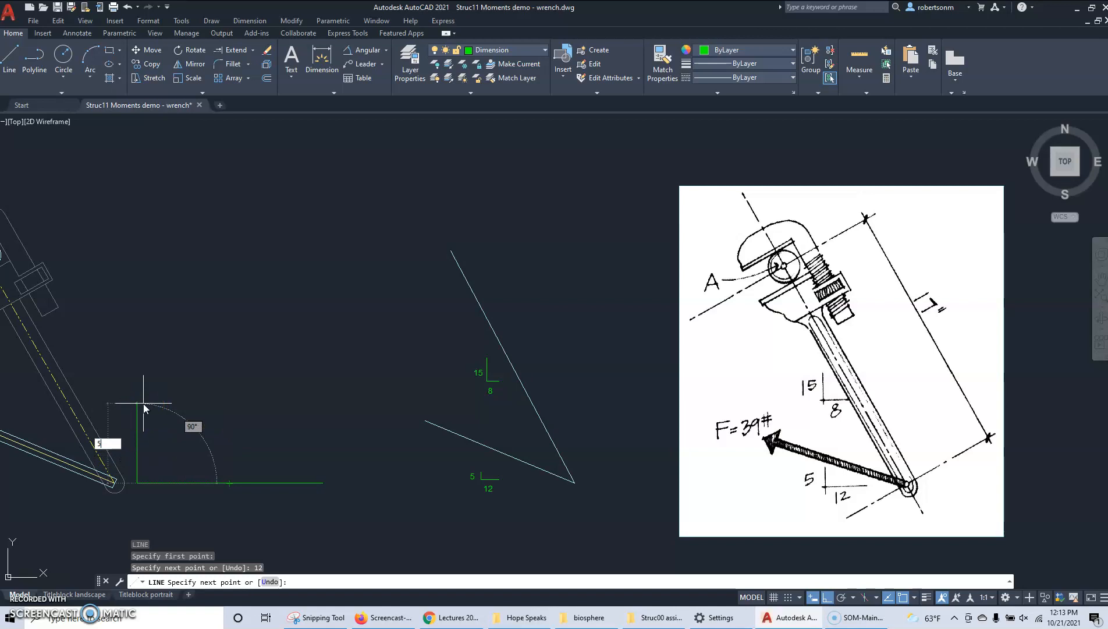
key(Return)
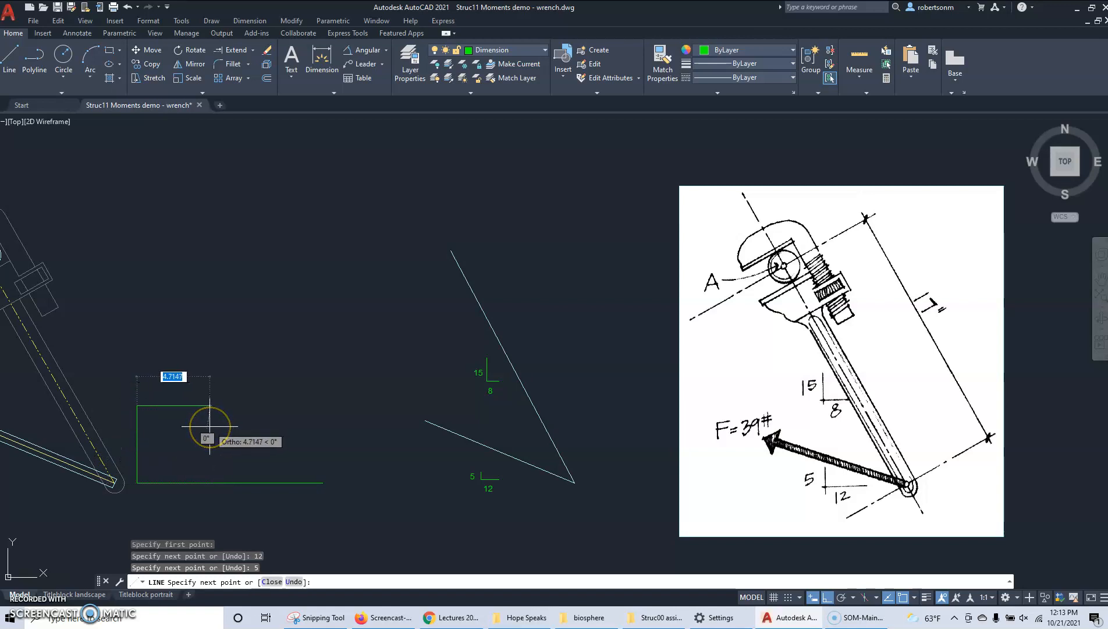
text(c)
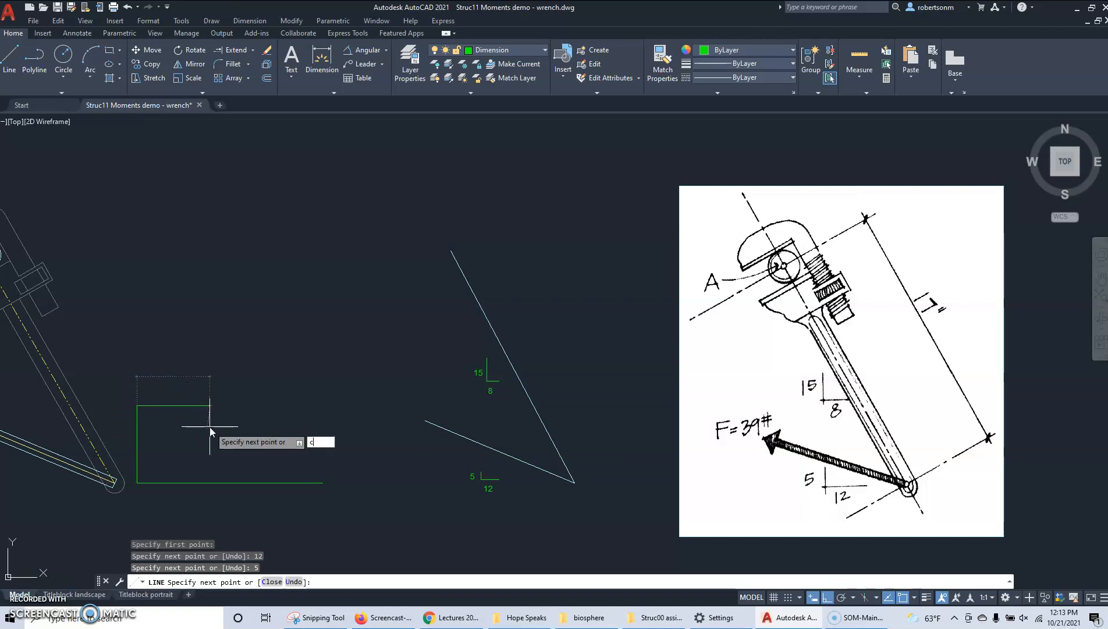
key(Return)
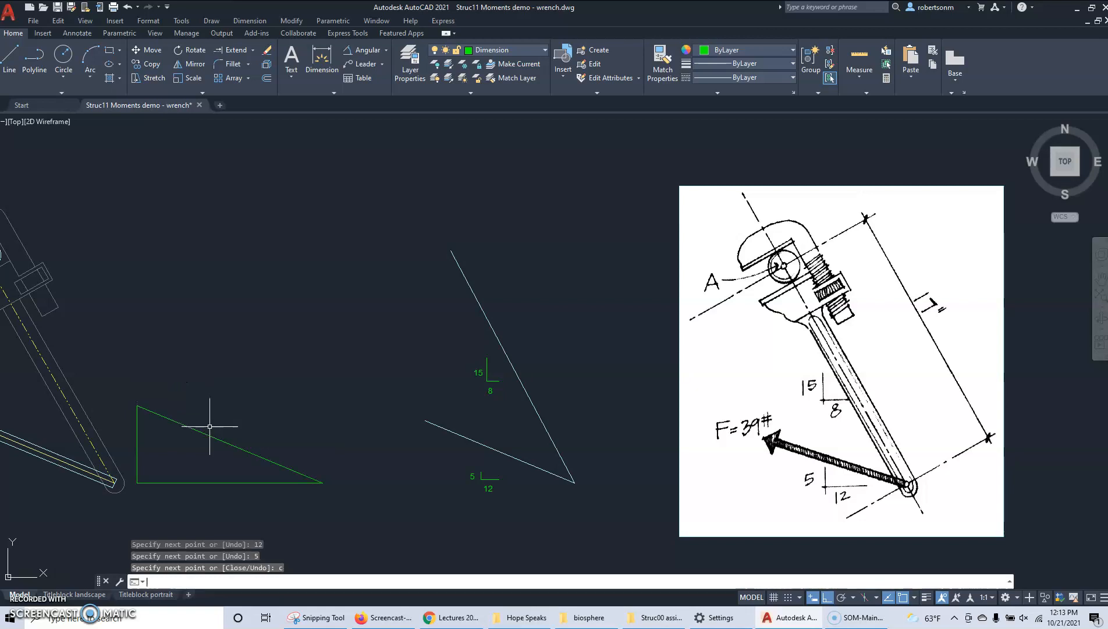
Erase the hypotenuse of the 12 by 5 triangle
click(215, 438)
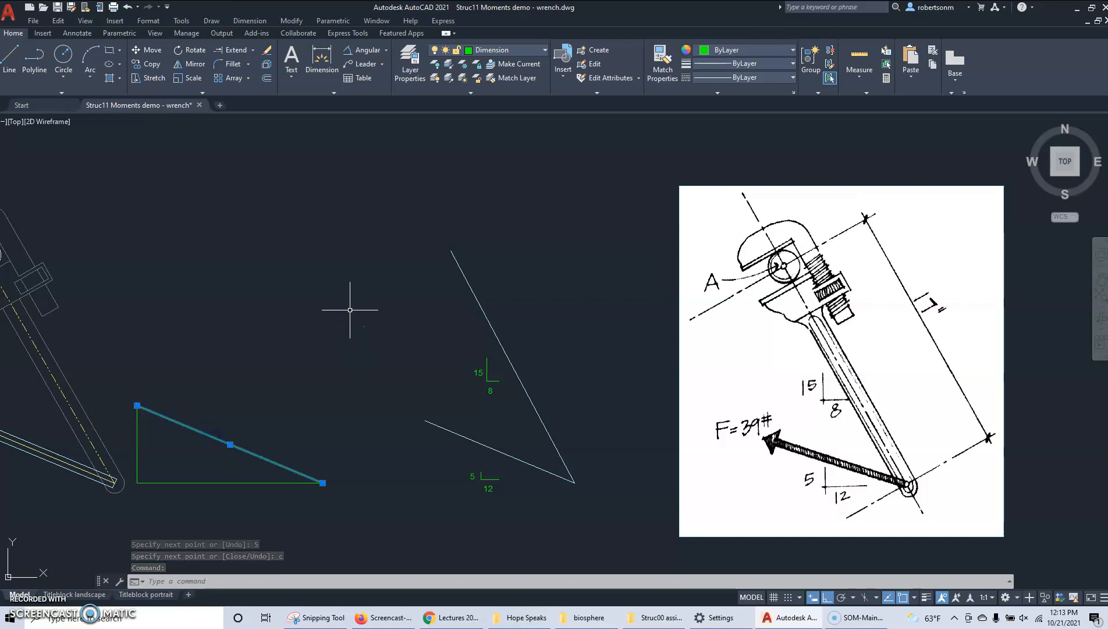
click(153, 582)
key(Escape)
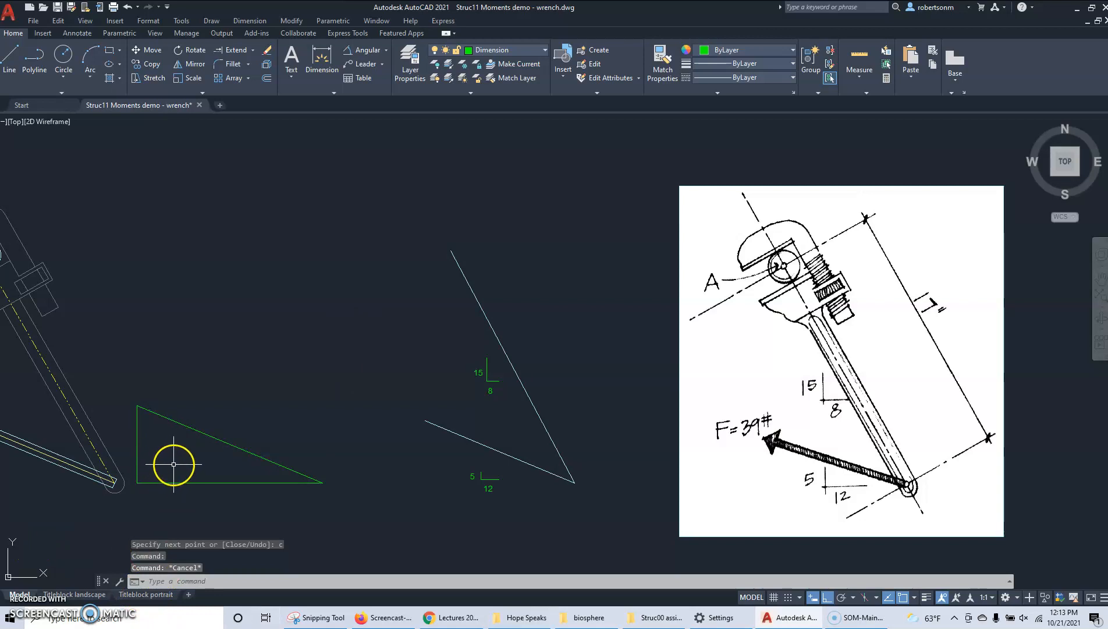
text(e)
key(Return)
click(245, 430)
click(227, 449)
key(Return)
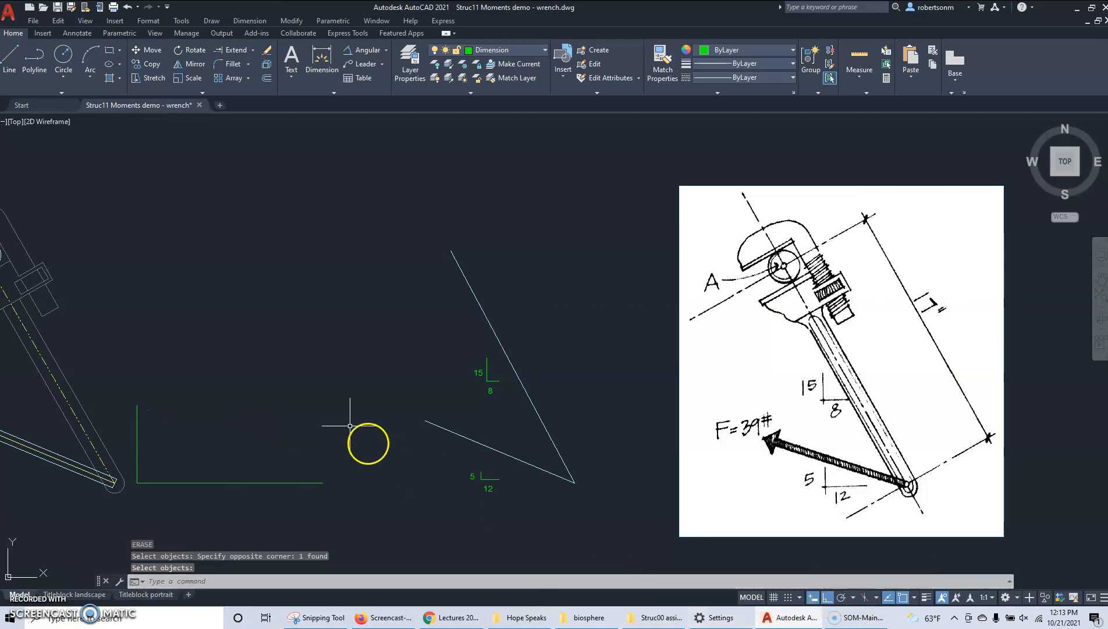
Draw a line from the upper end of the vertical leg to the right end of the horizontal leg
text(l)
key(Return)
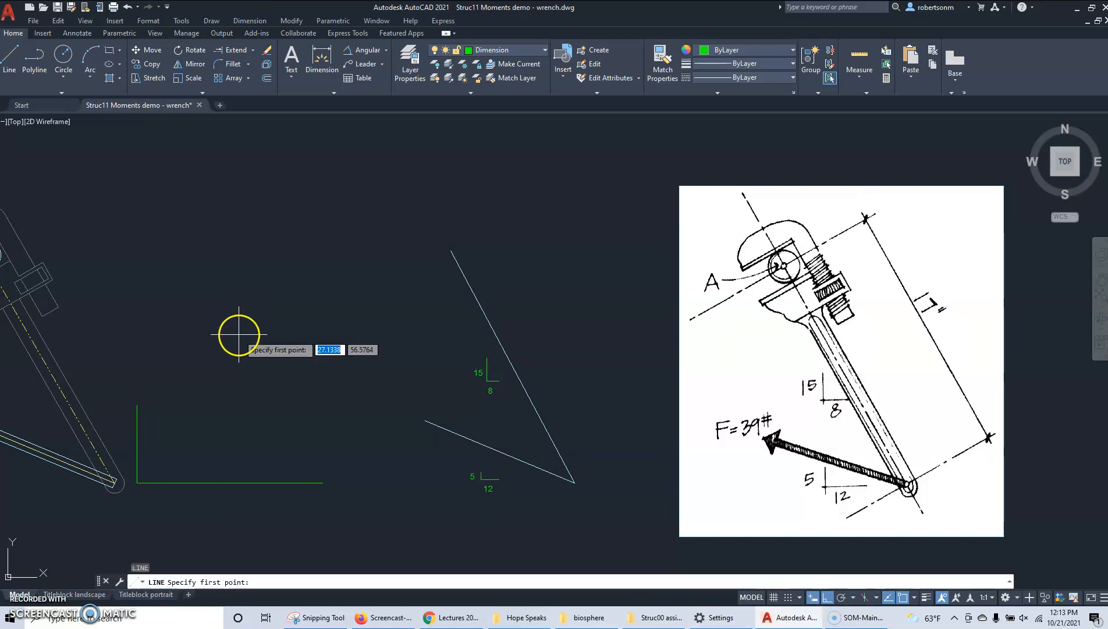
click(138, 405)
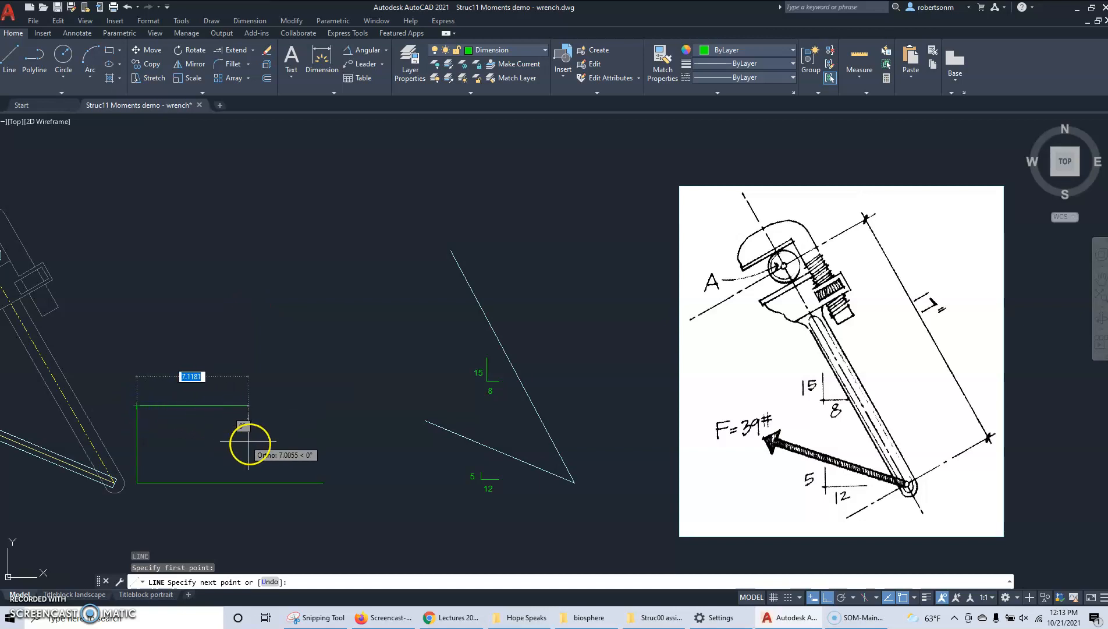
click(323, 482)
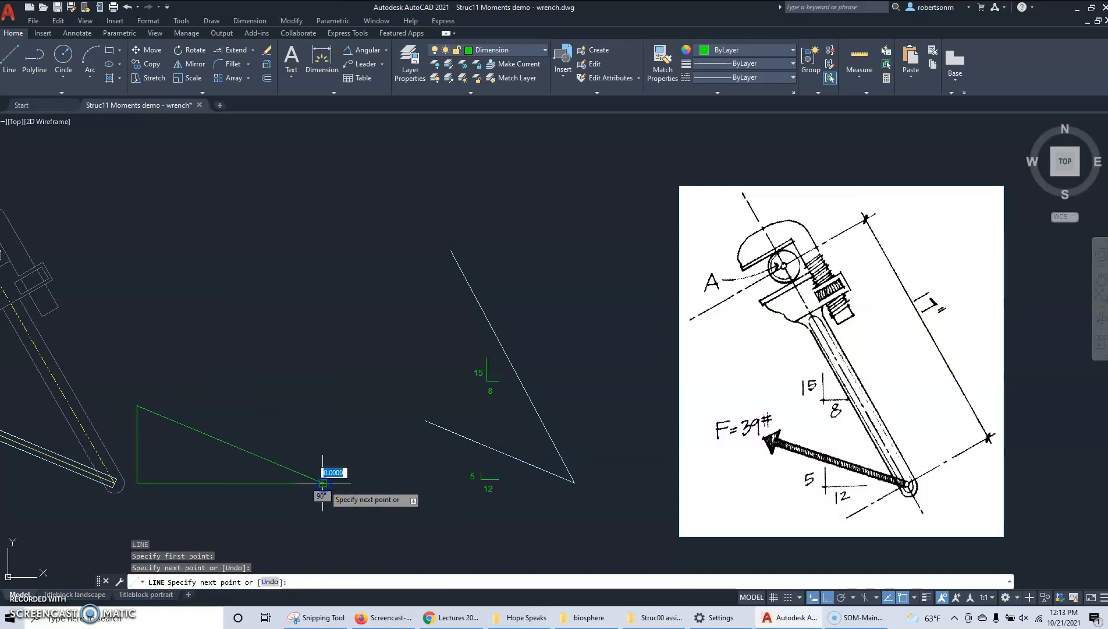
key(Return)
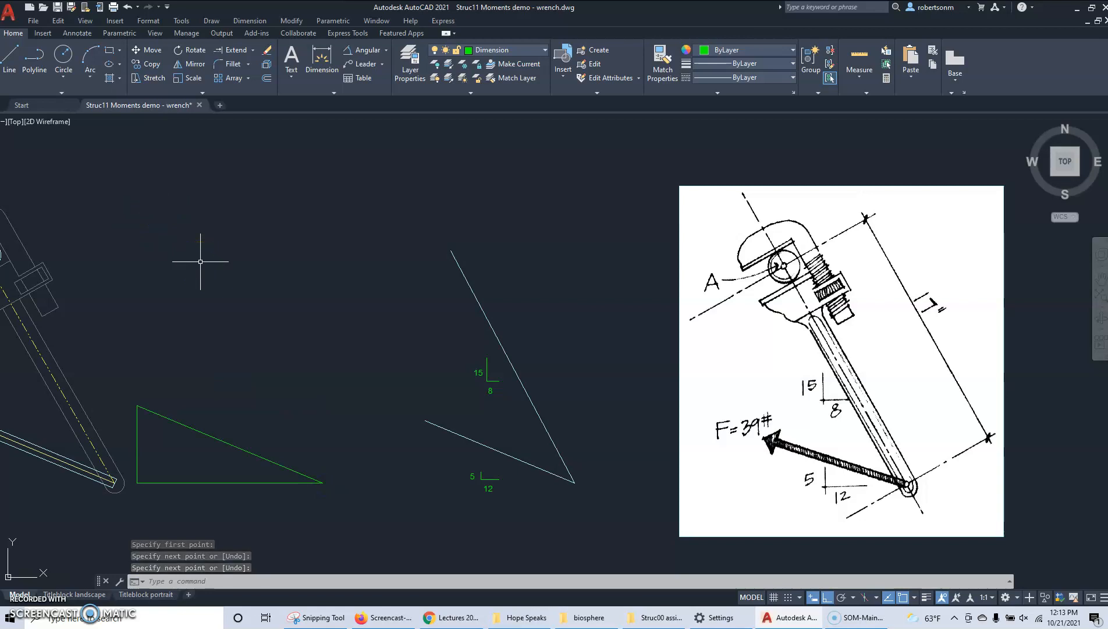
Erase the horizontal and vertical legs of the 12 by 5 triangle, keeping only the sloped line
text(e)
key(Return)
click(154, 468)
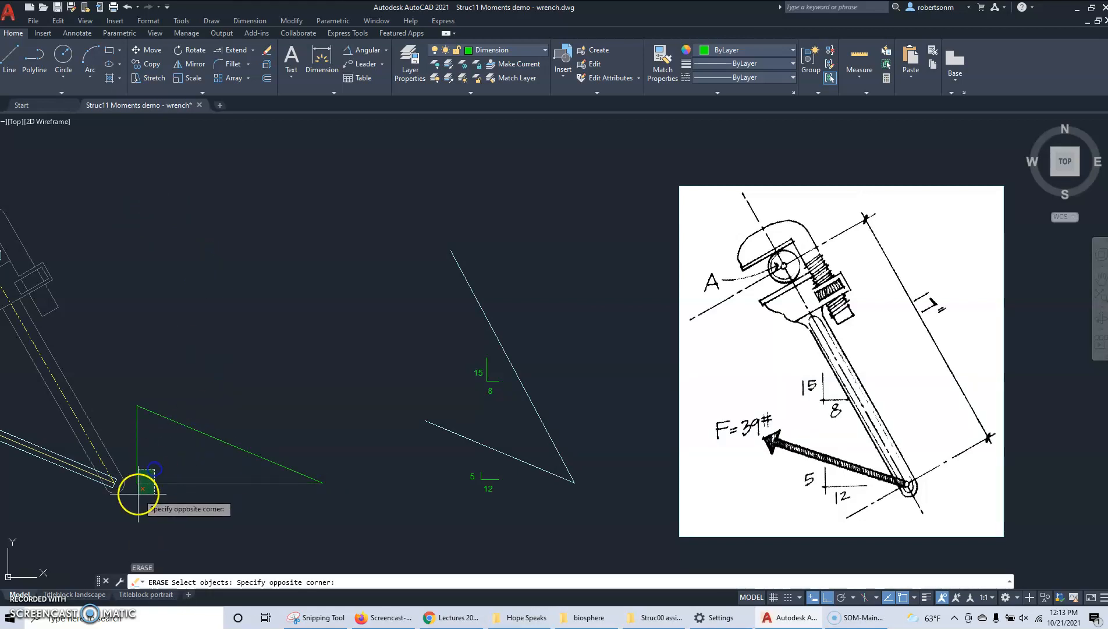
click(131, 492)
key(Return)
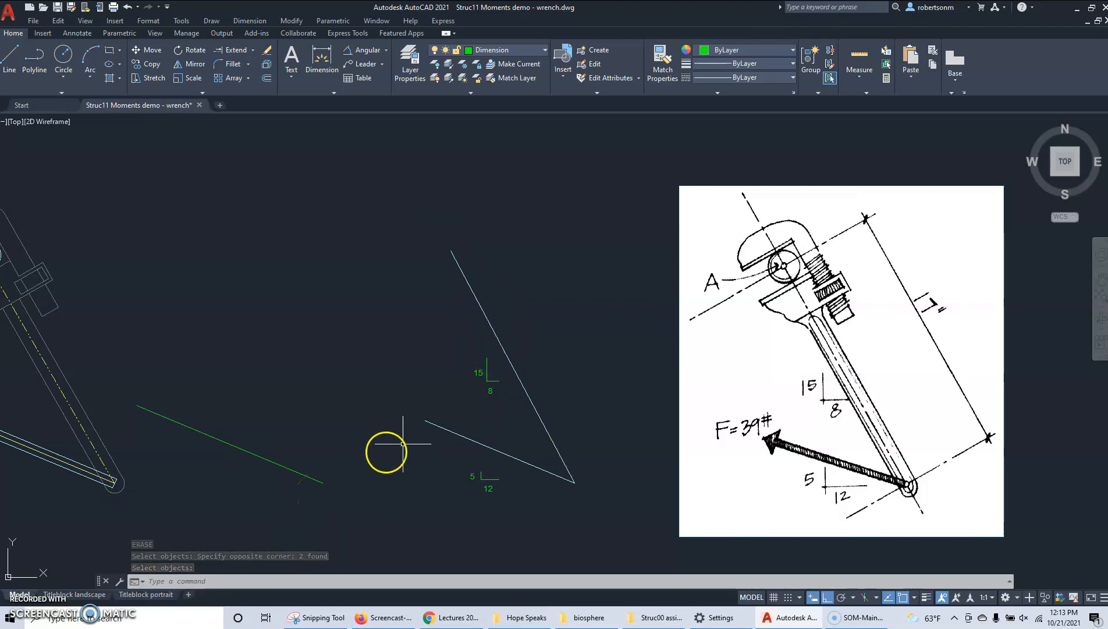
Draw a closed right triangle from the sloped line's lower right end, going 8 units left and 15 units up
text(l)
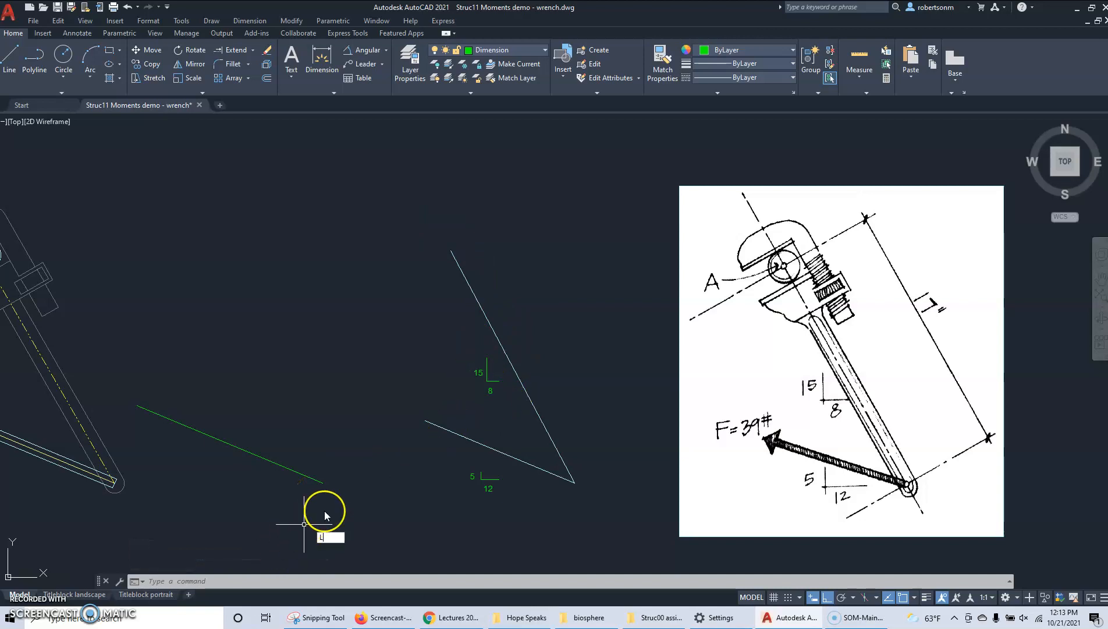
key(Return)
click(323, 483)
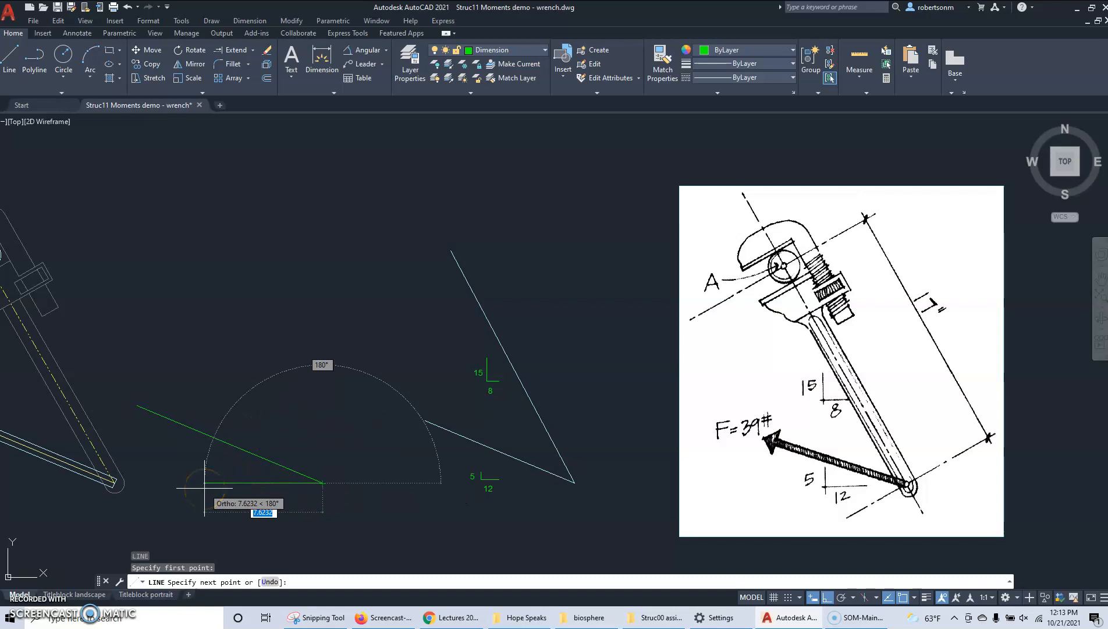
text(8)
key(Return)
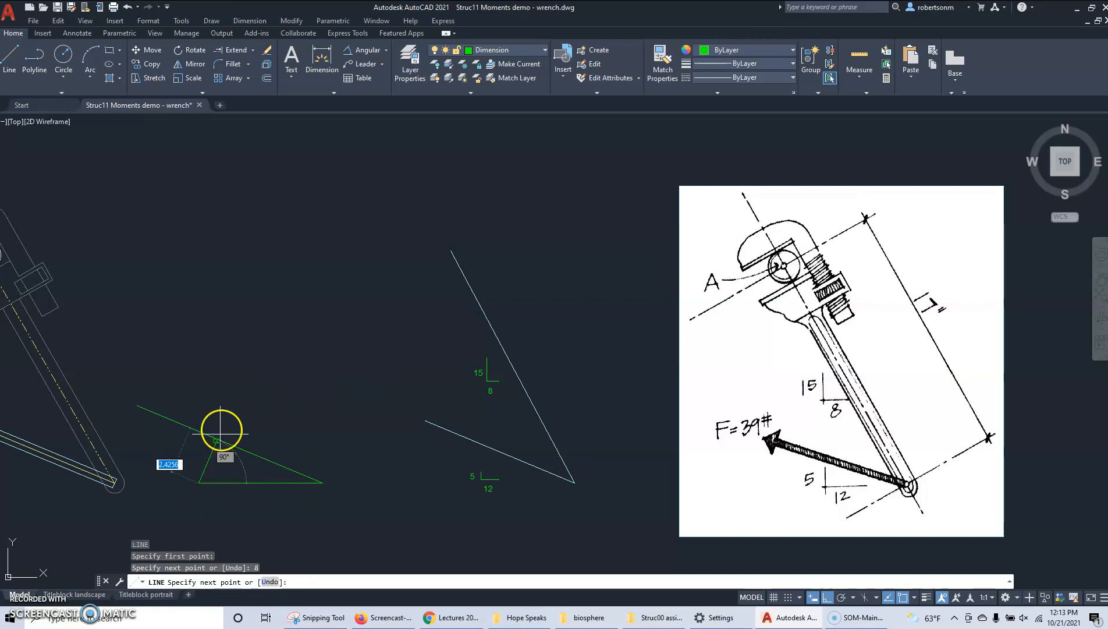
text(1)
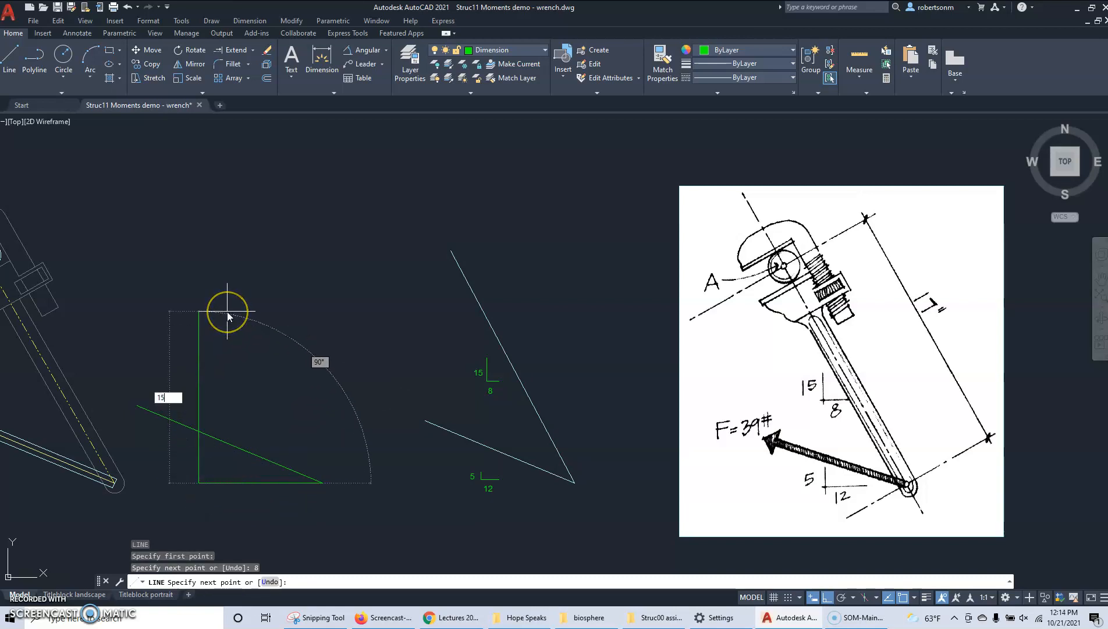
text(5)
key(Return)
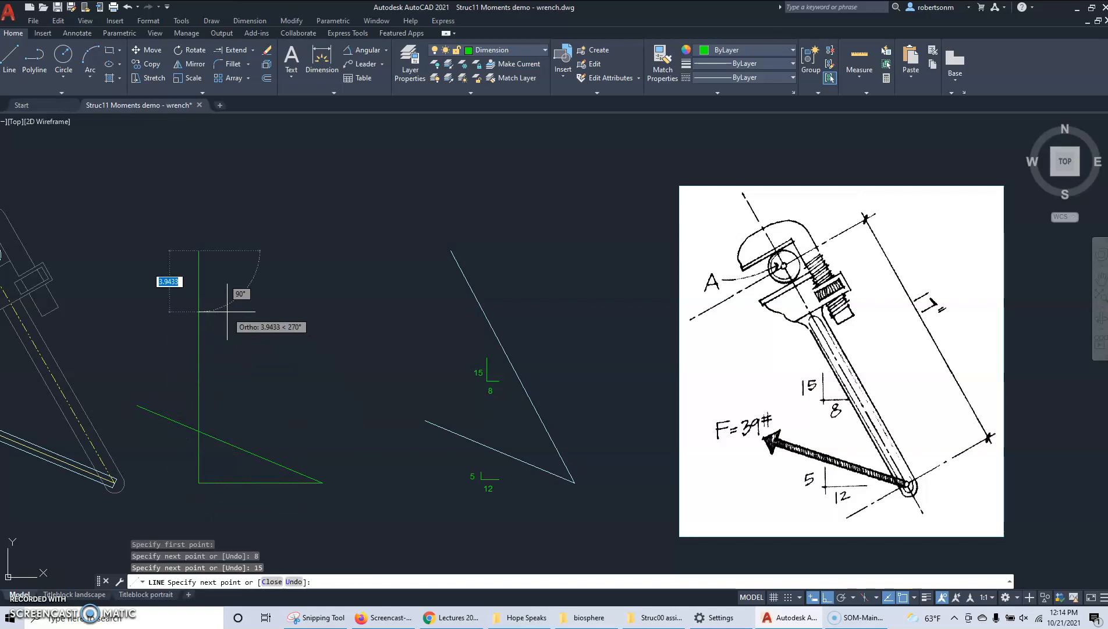
text(C)
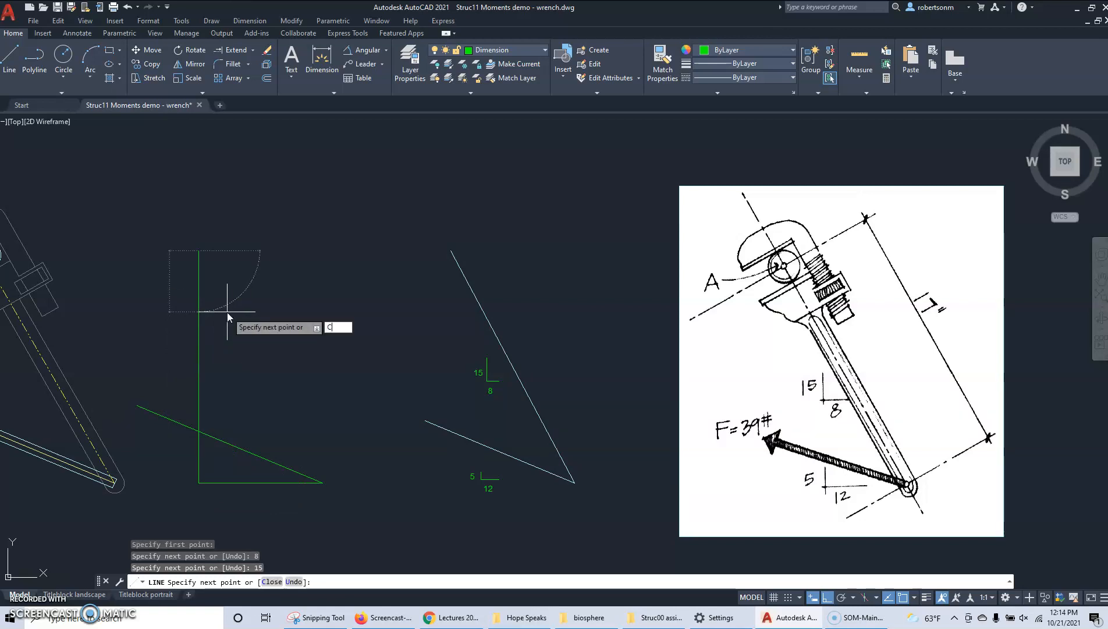
key(Return)
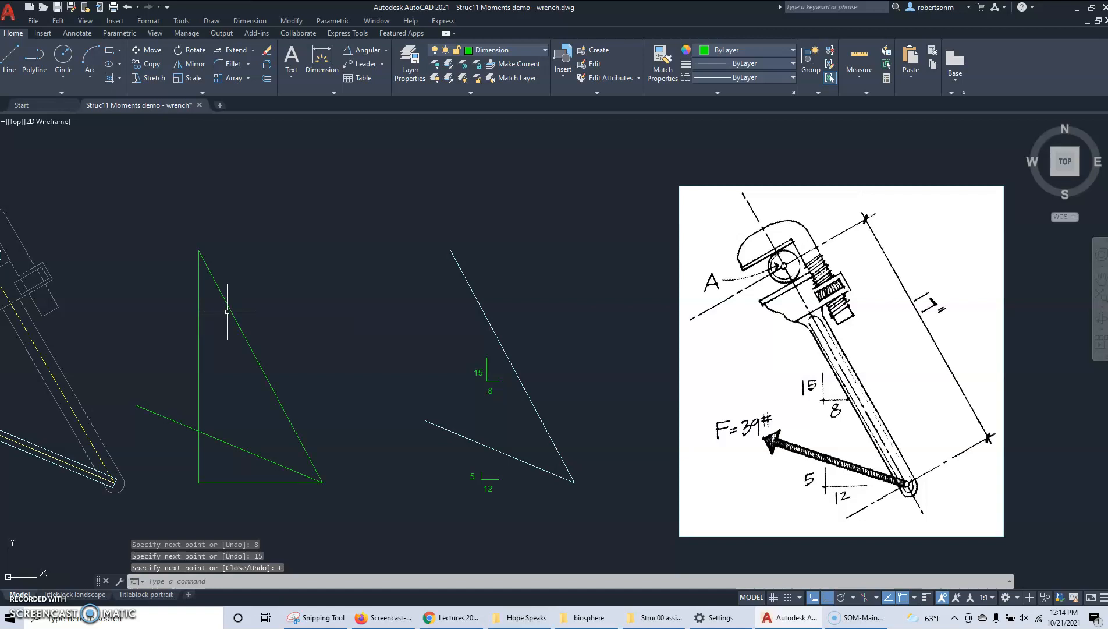
Erase the vertical and horizontal legs of the 8 by 15 triangle, keeping its hypotenuse
click(197, 371)
click(223, 484)
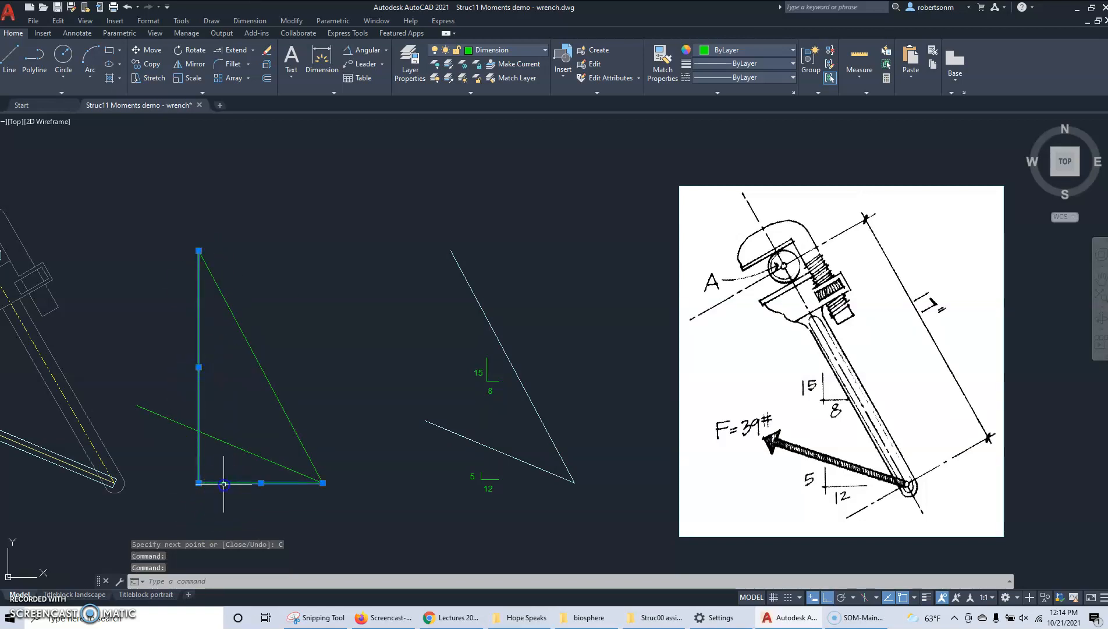
key(e)
key(Return)
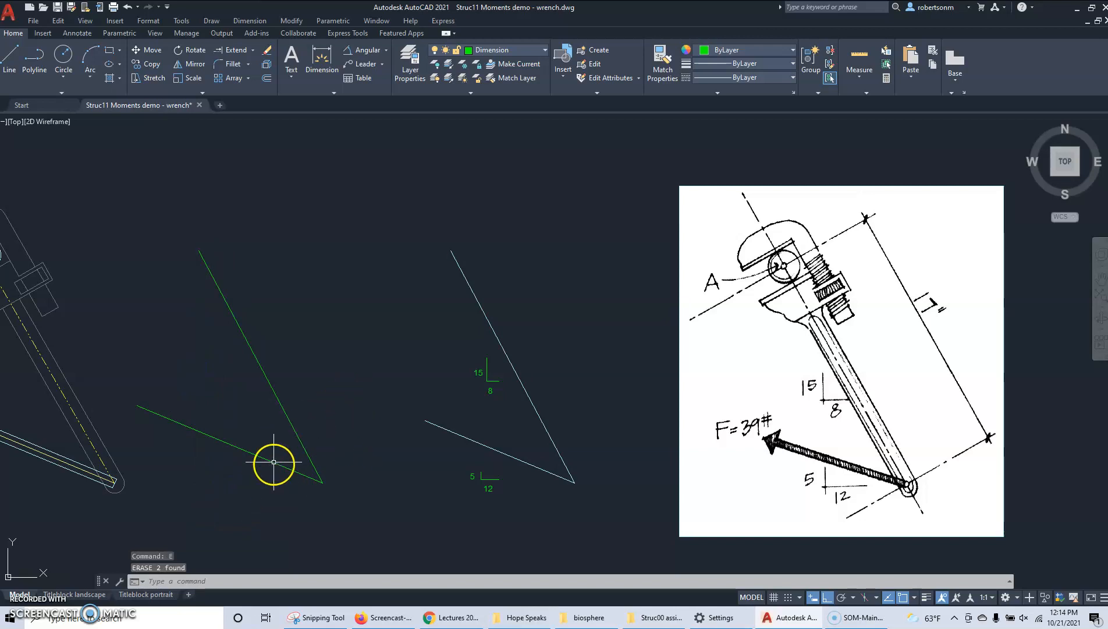
Erase the two newly drawn green sloped lines and turn off Ortho mode
click(322, 407)
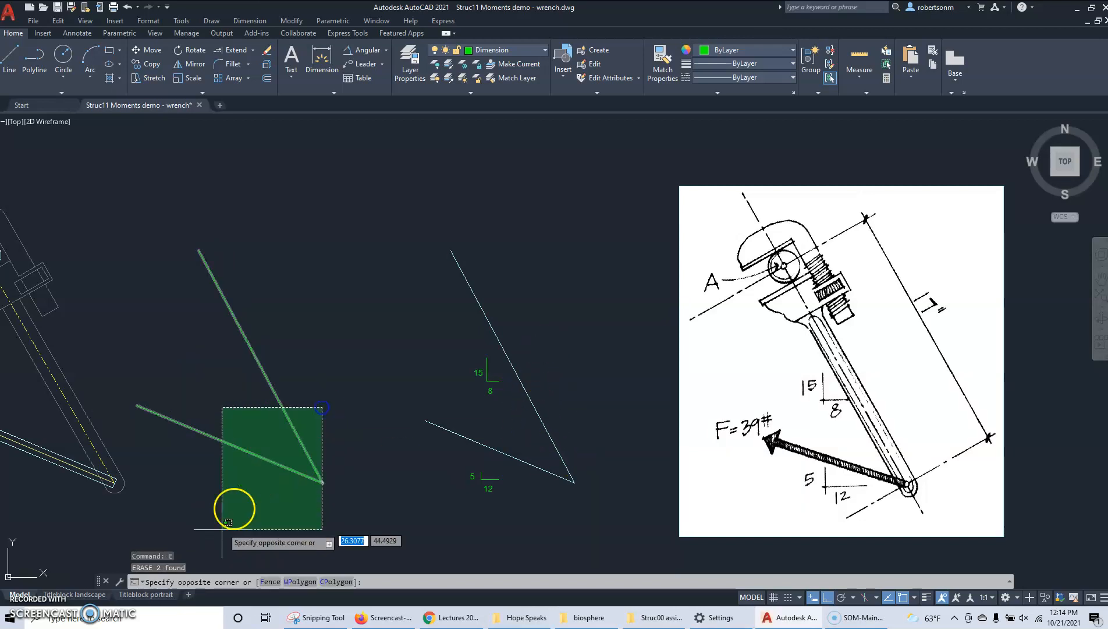
click(227, 516)
key(Return)
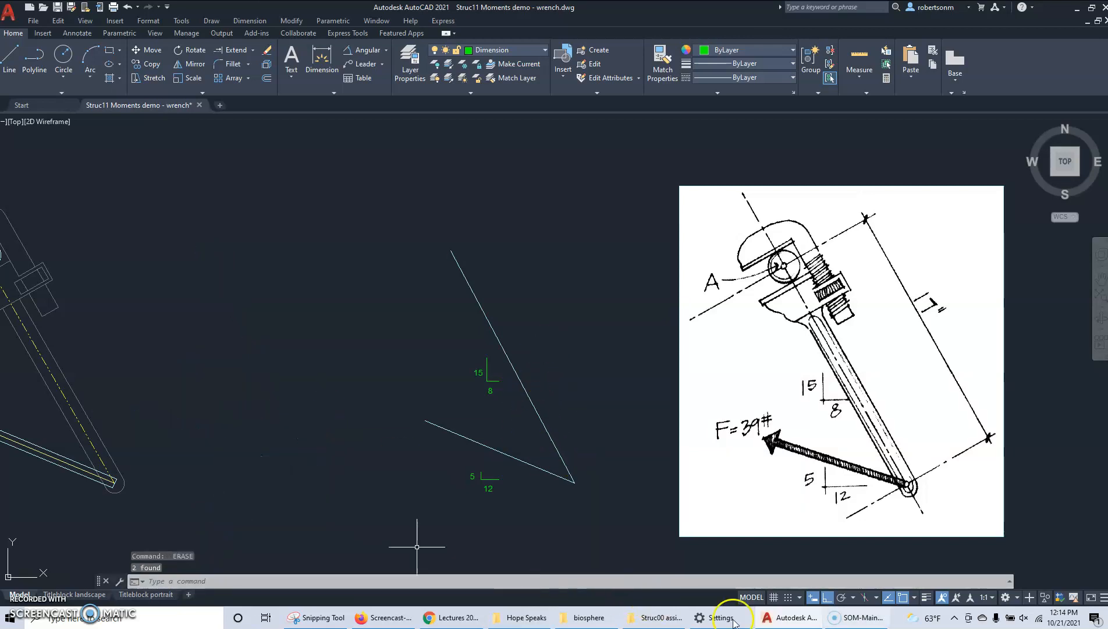
click(828, 598)
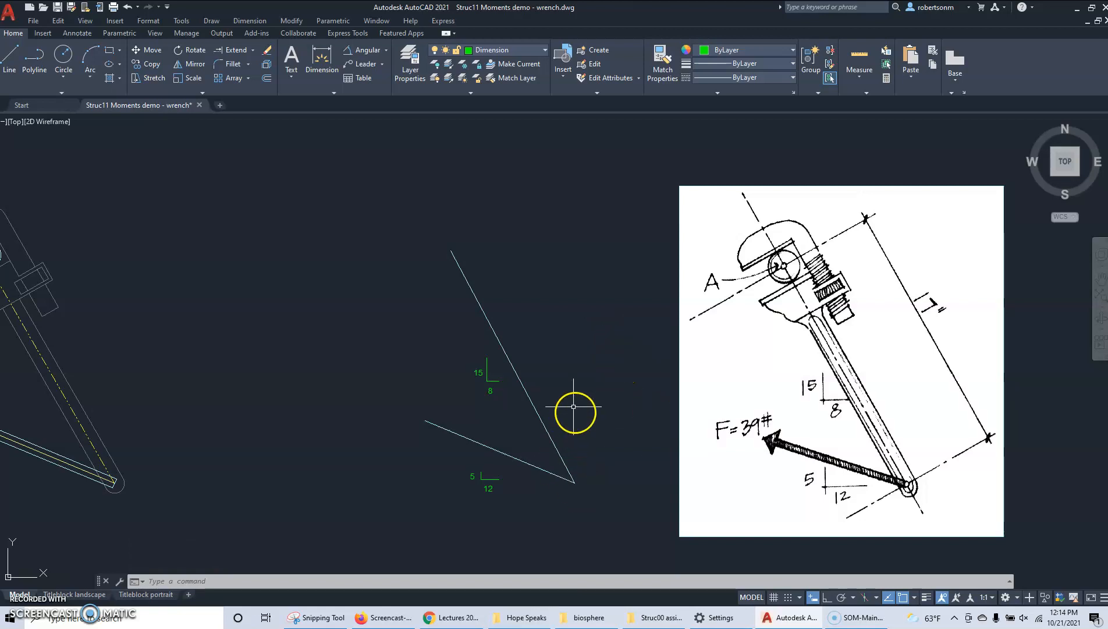
click(536, 414)
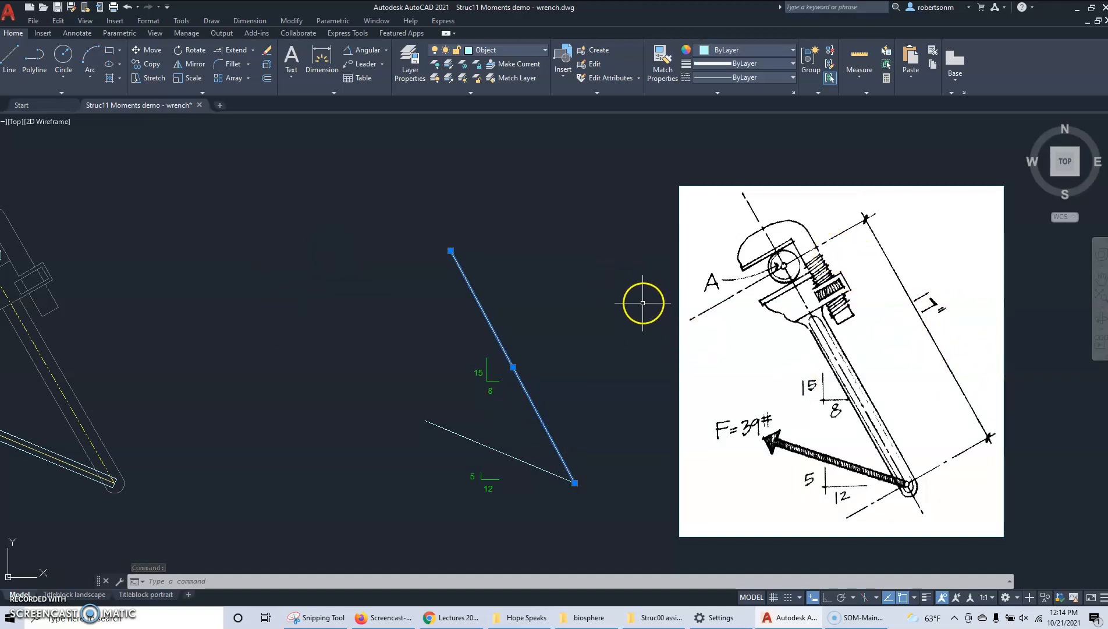
key(F8)
key(Escape)
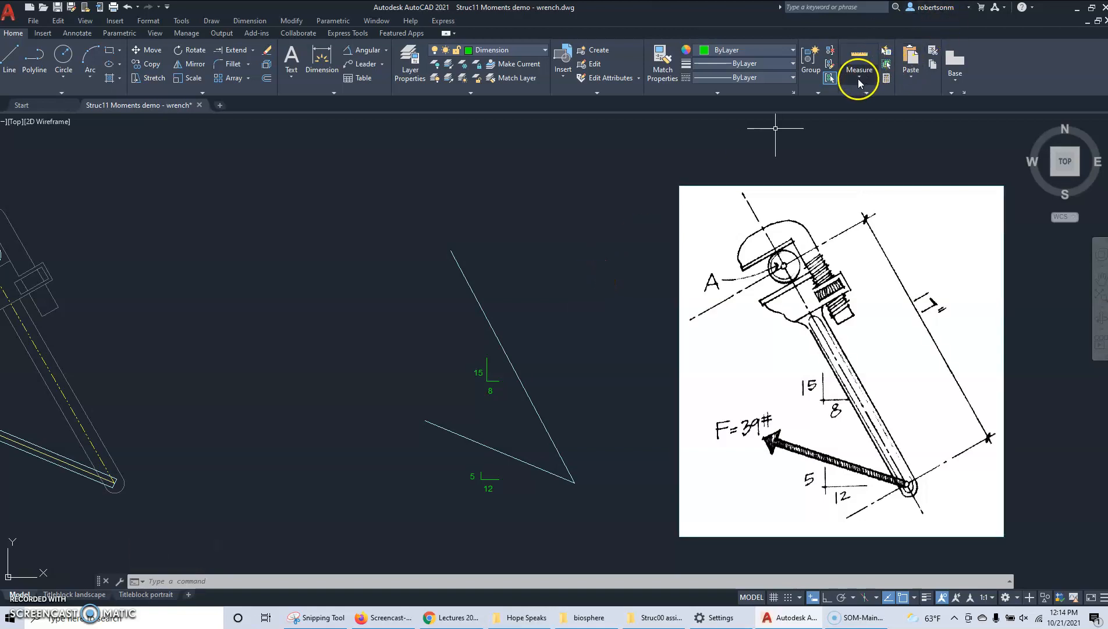
click(859, 78)
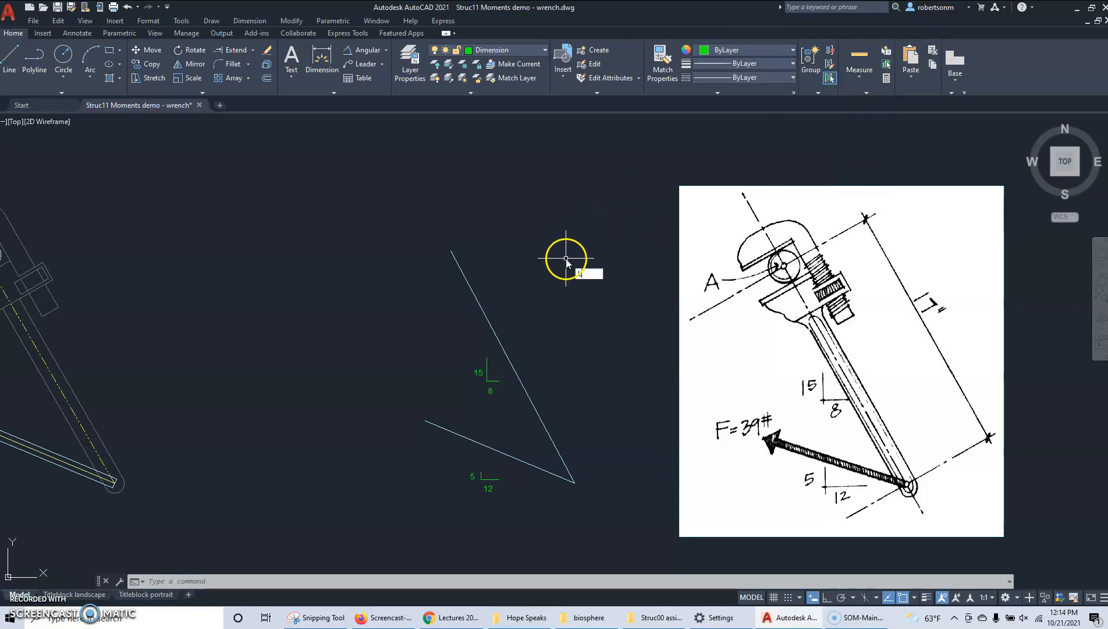
List the properties of the 15:8 handle line to check its length and X and Y deltas
text(li)
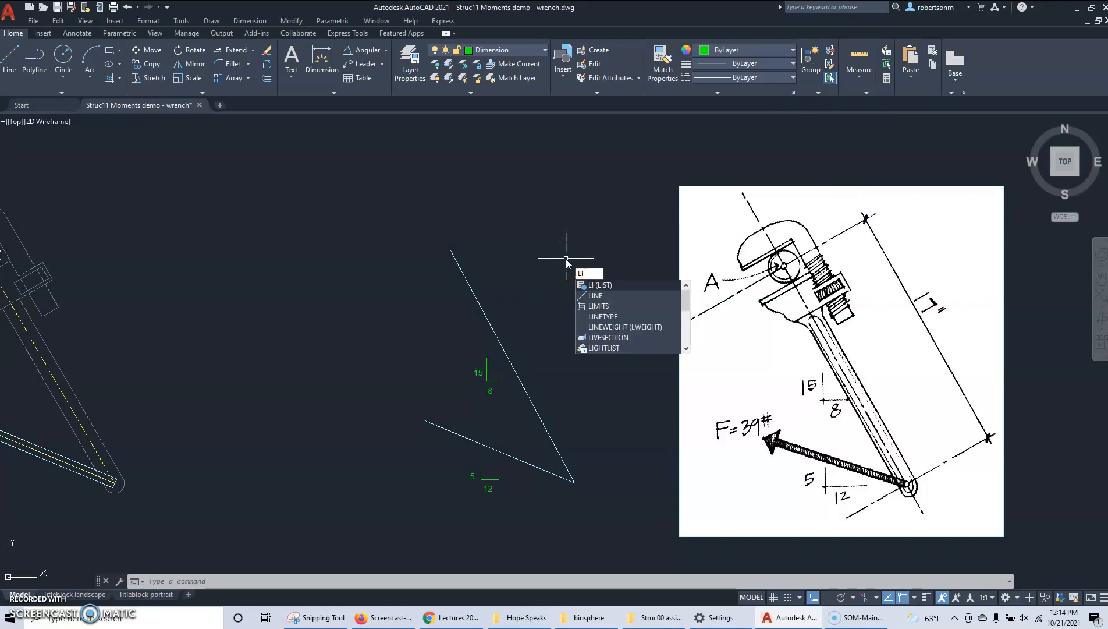
key(Return)
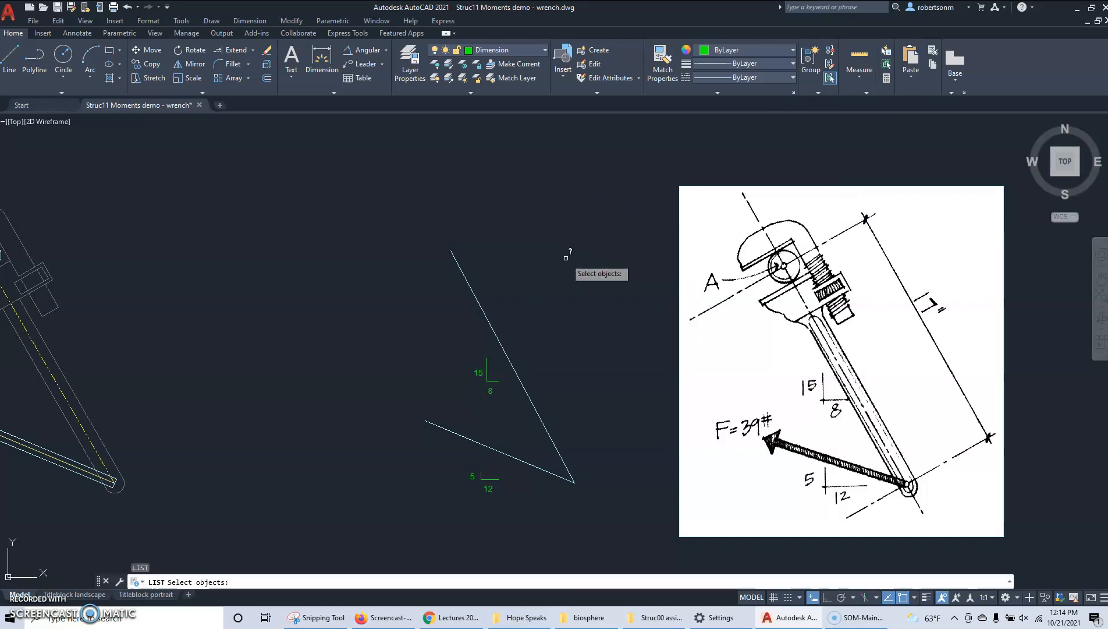
click(484, 312)
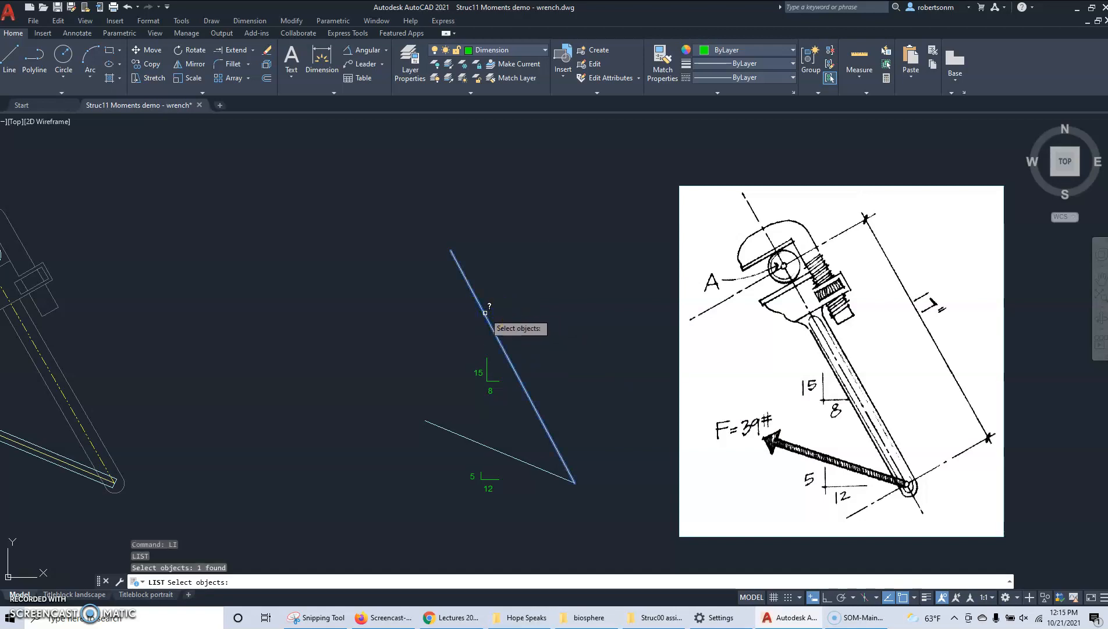
key(Return)
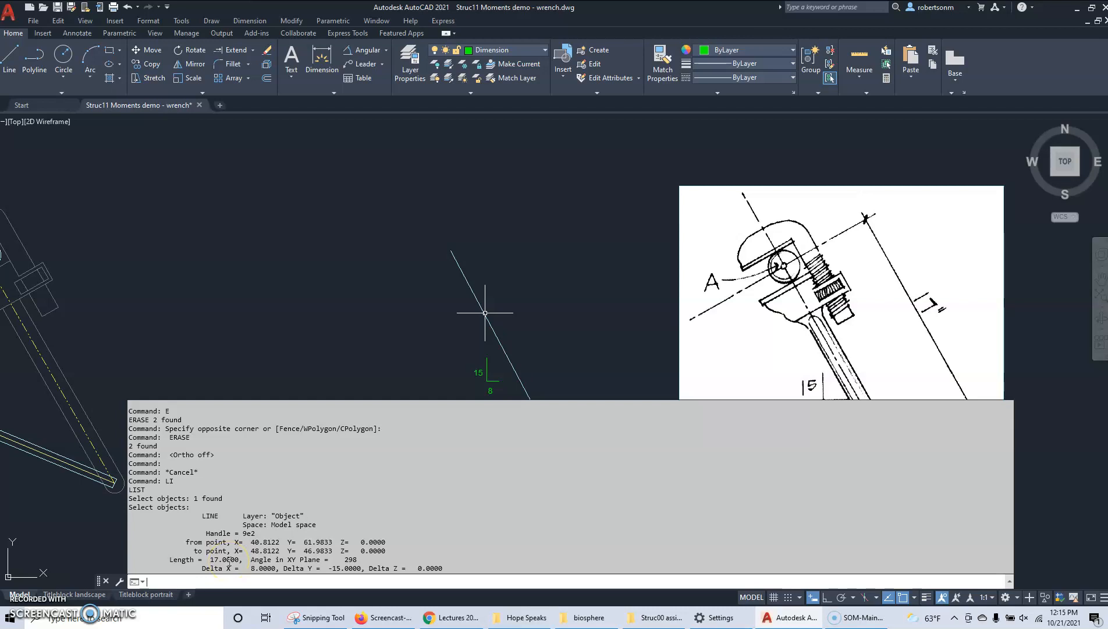
click(313, 315)
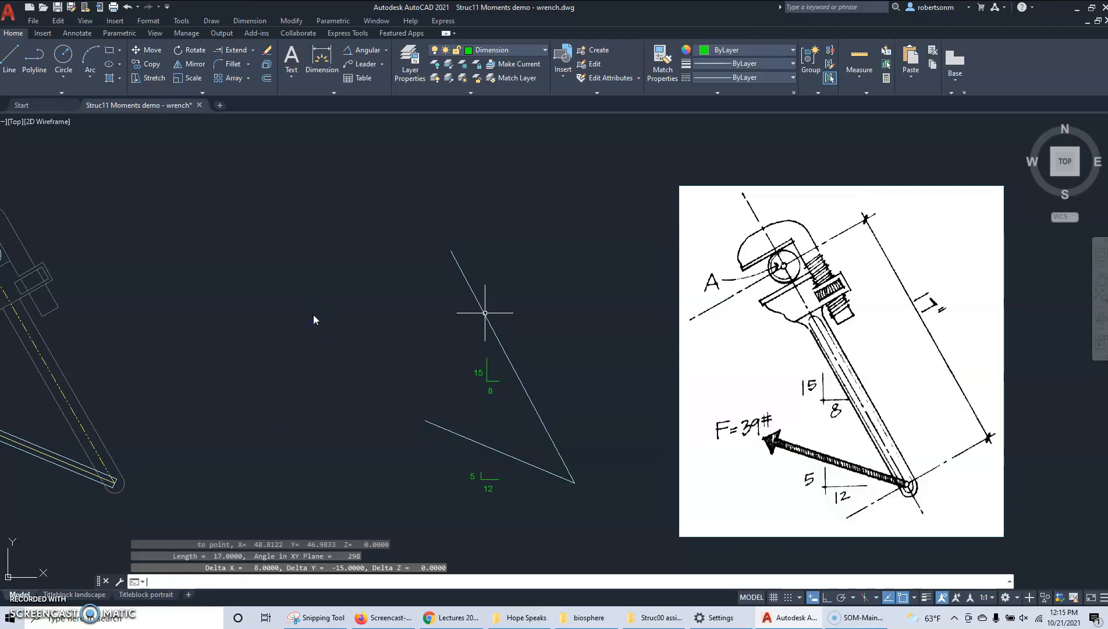
click(283, 318)
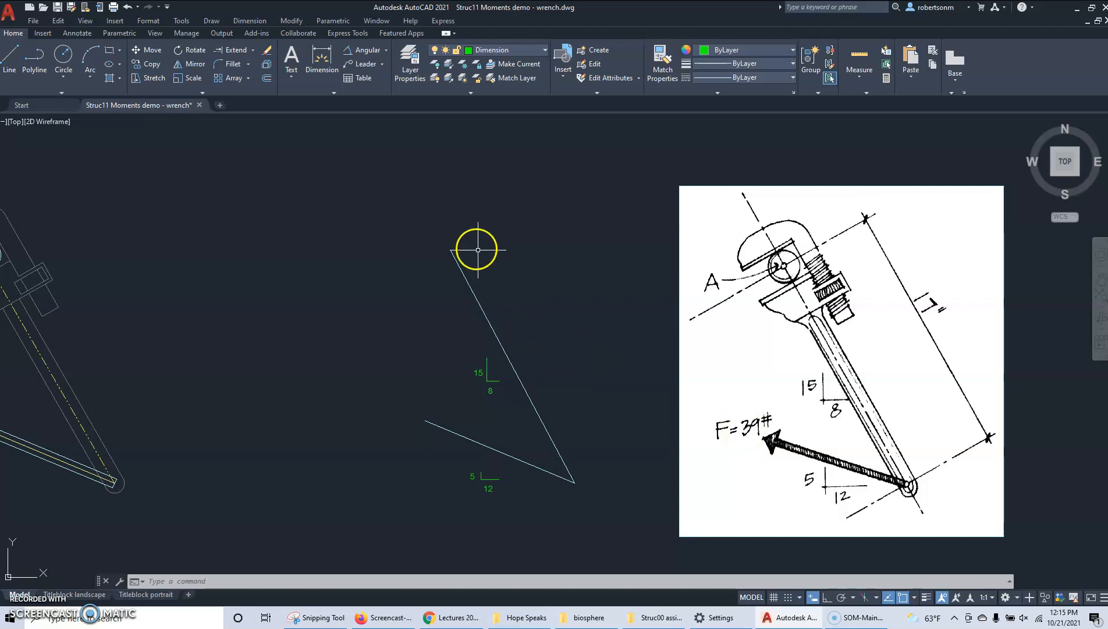
click(457, 254)
click(450, 247)
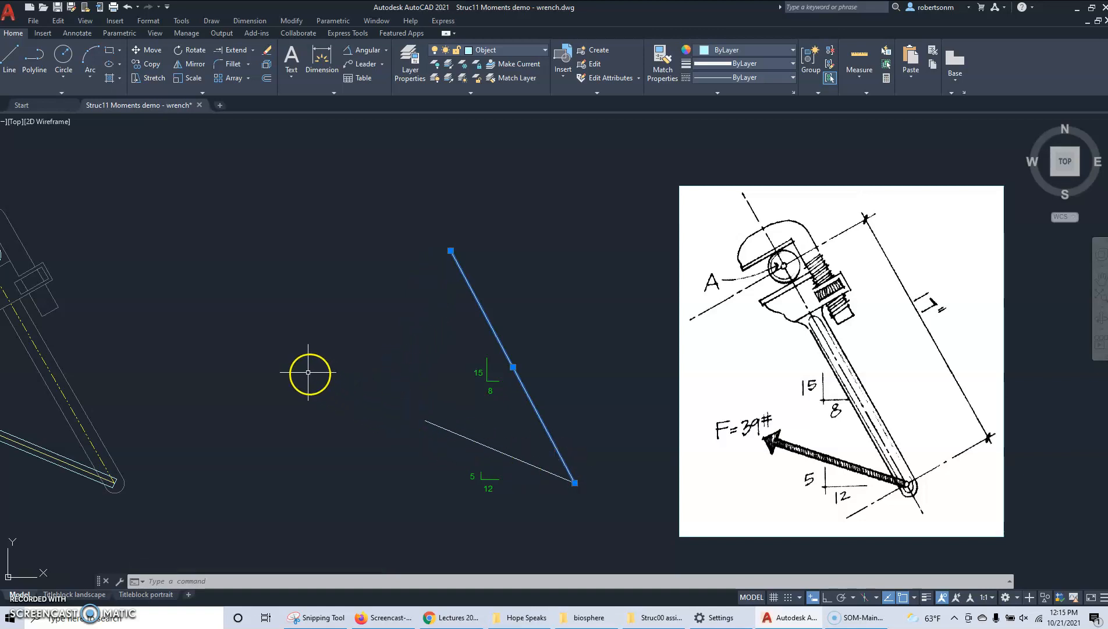
key(Escape)
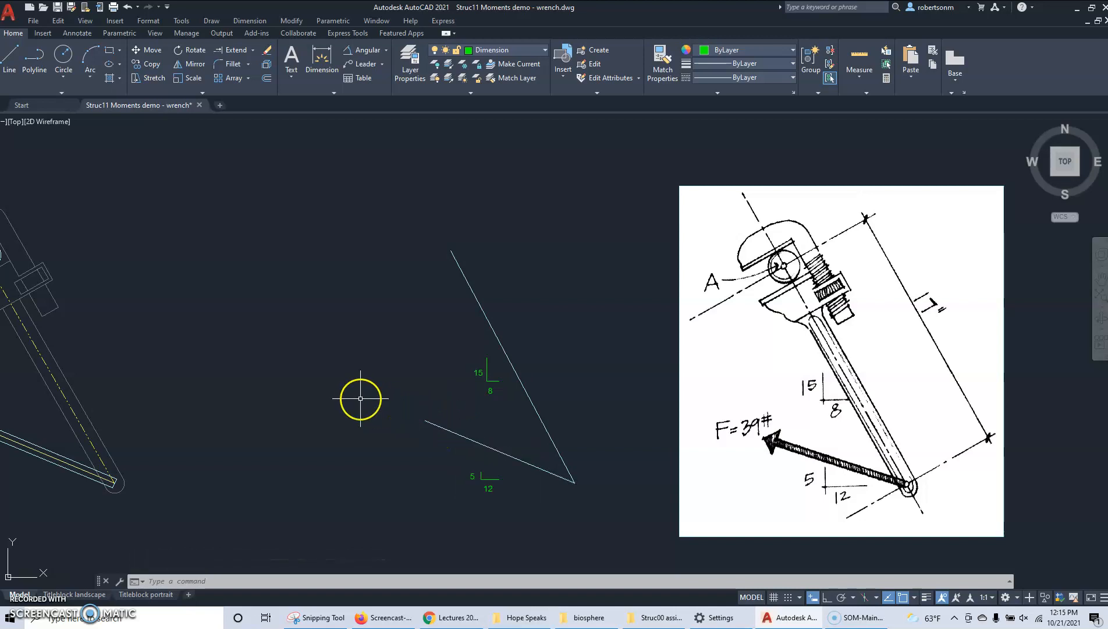
key(l)
key(Return)
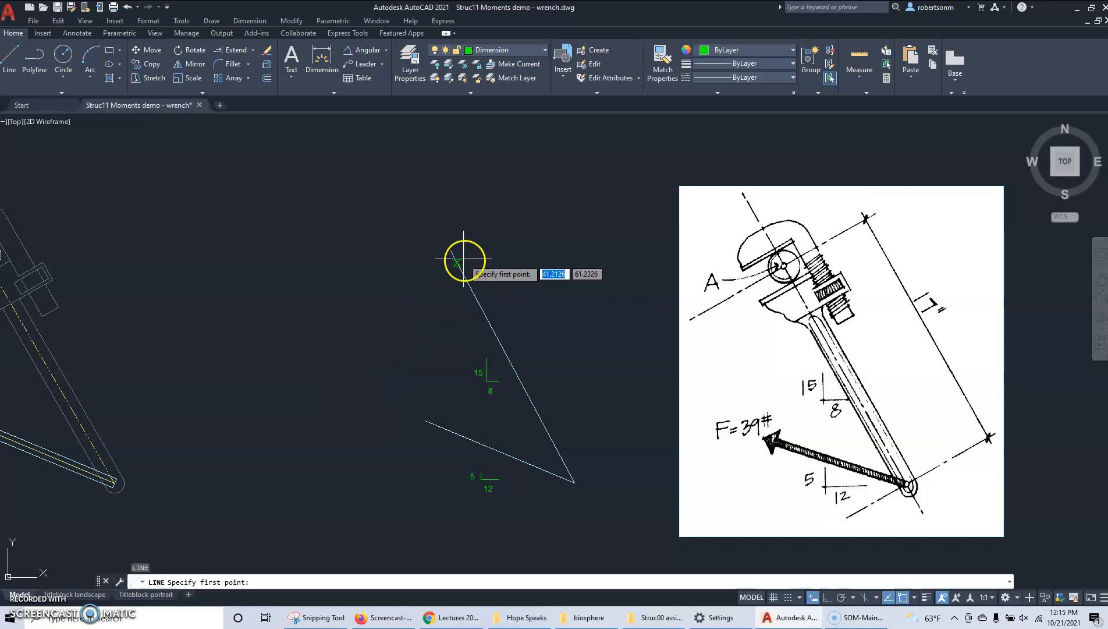
click(451, 250)
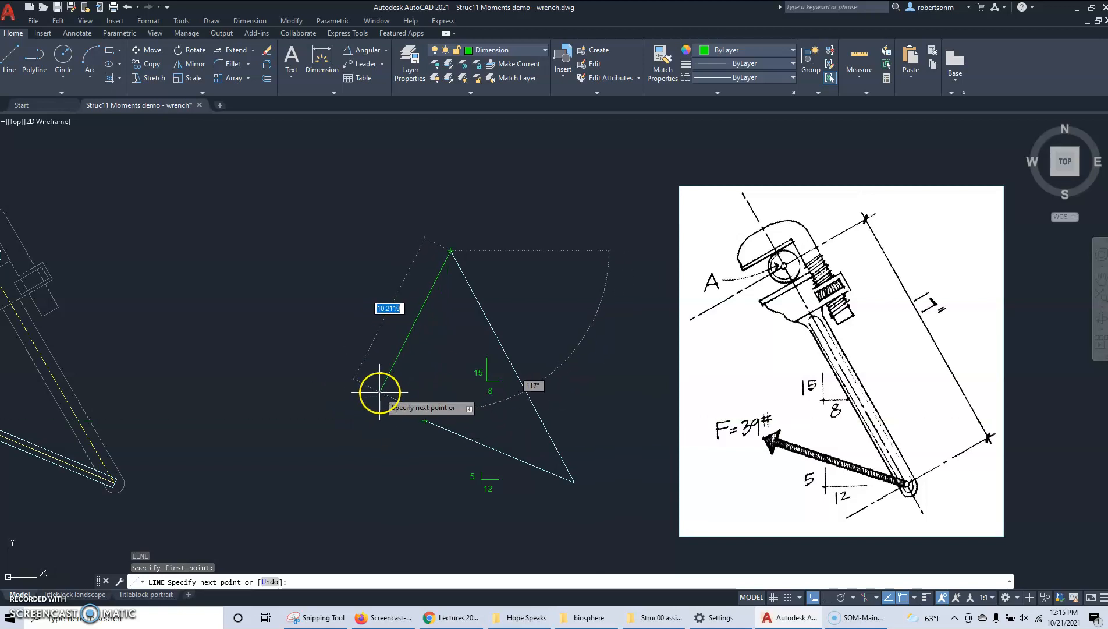
key(Escape)
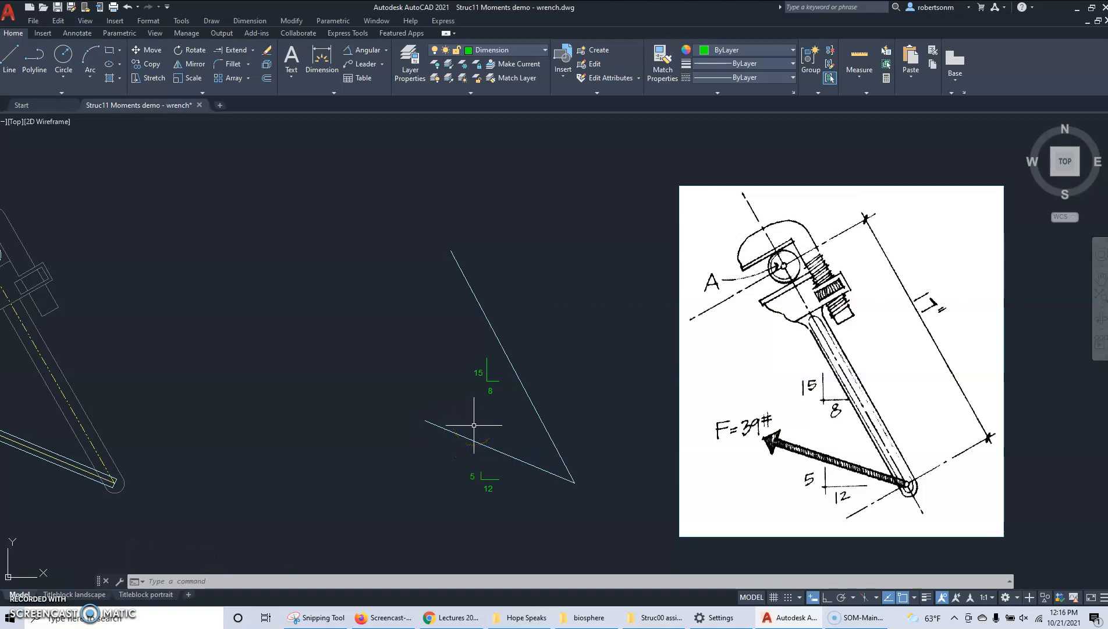
Try to stretch the upper-left end of the 5:12 force line outward along its own direction using the Extension snap, and undo it
click(915, 597)
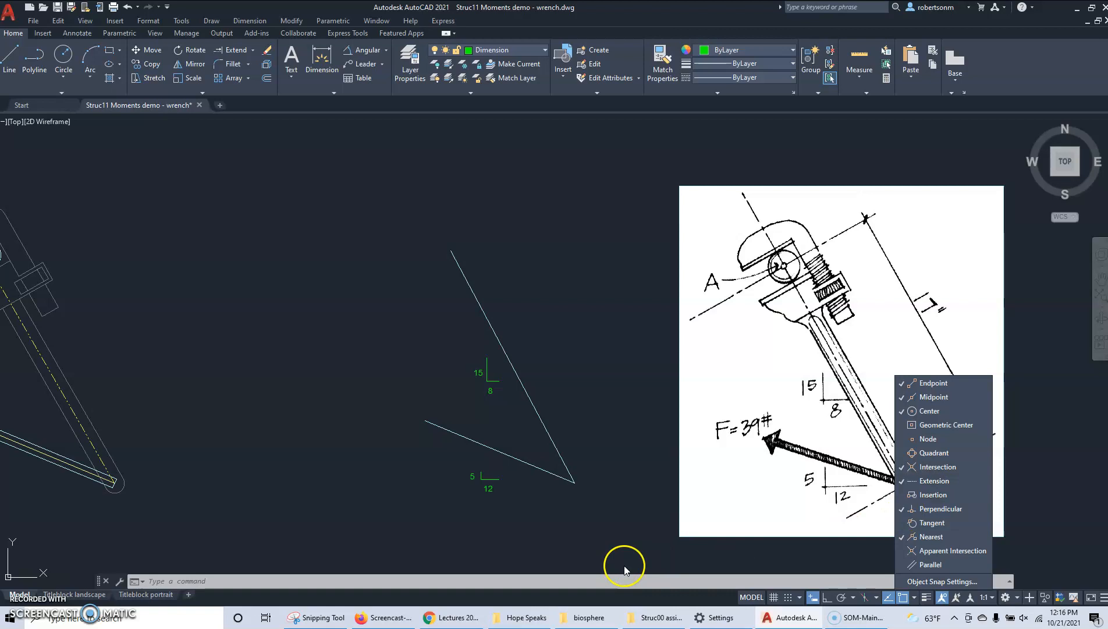
click(629, 543)
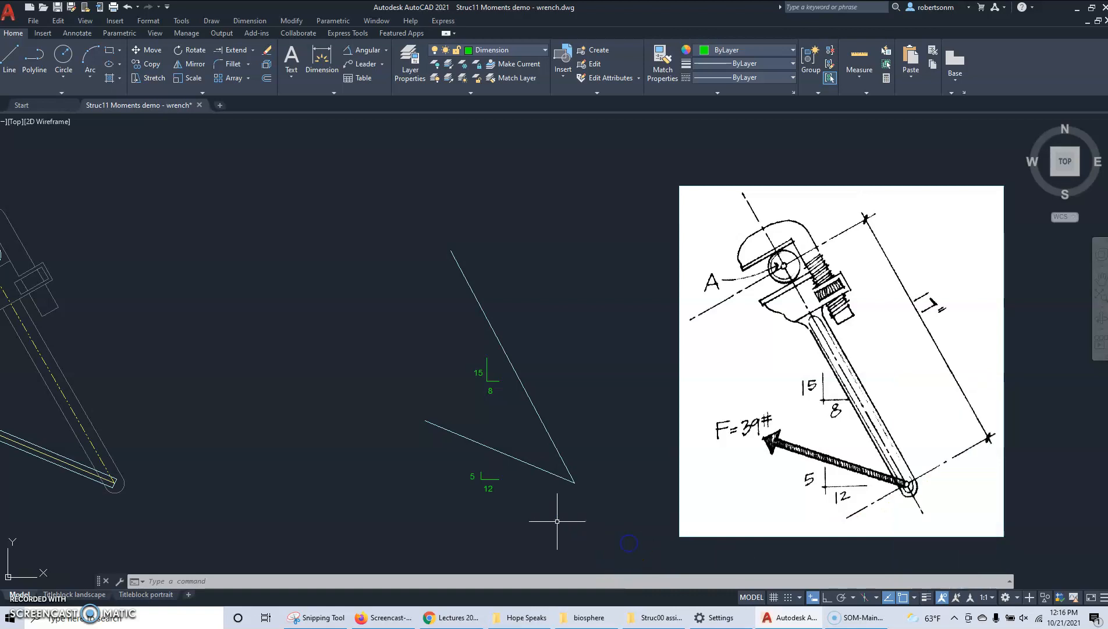
click(452, 431)
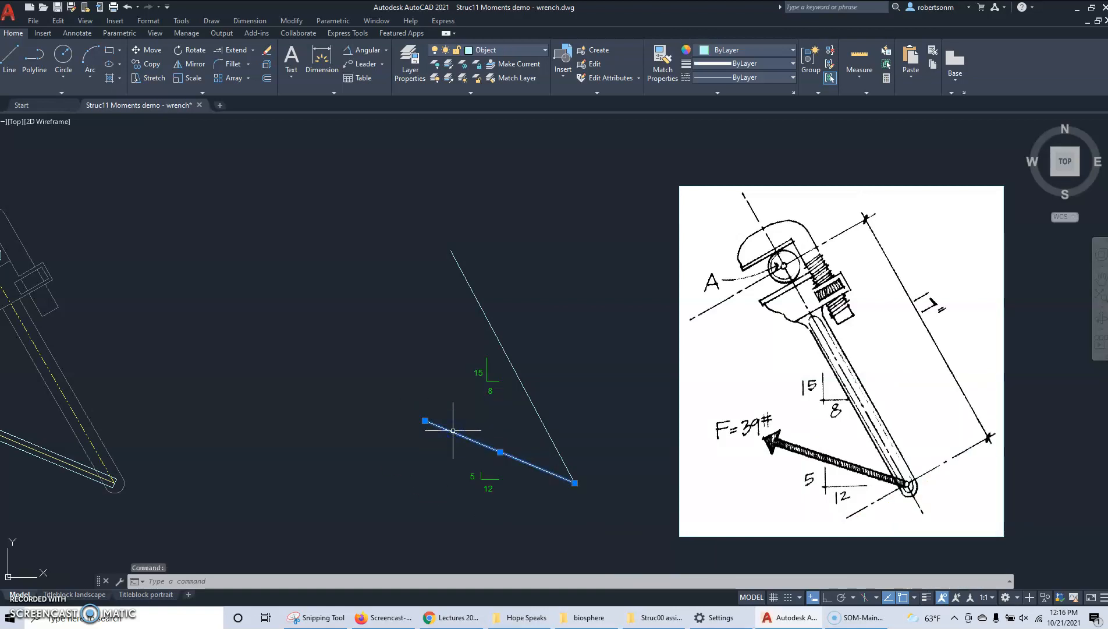
click(426, 421)
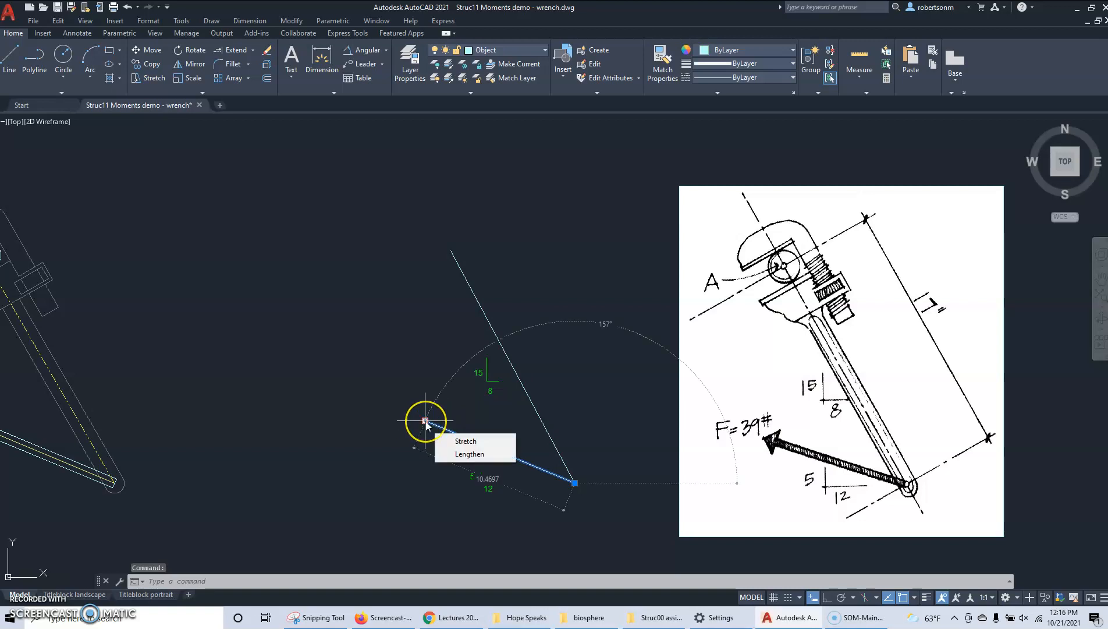
click(425, 420)
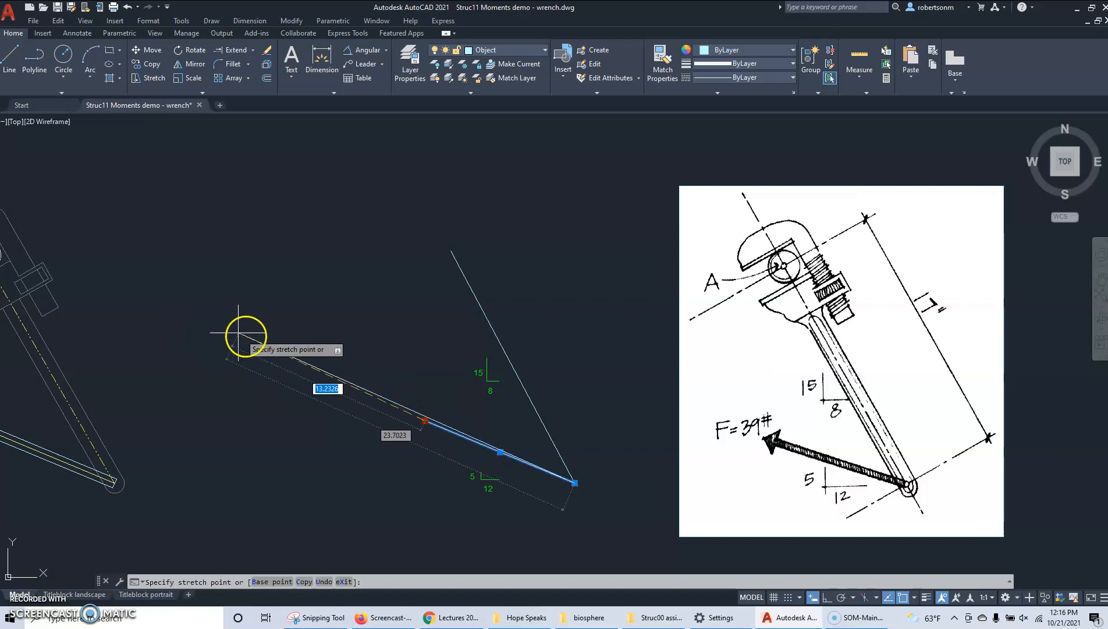
click(219, 334)
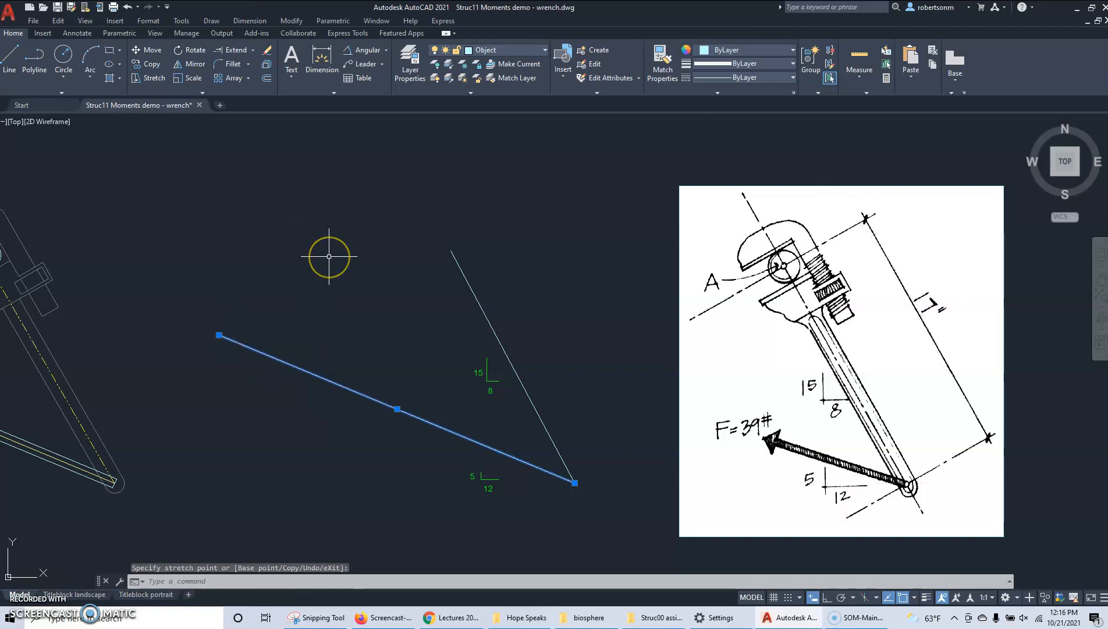
key(Escape)
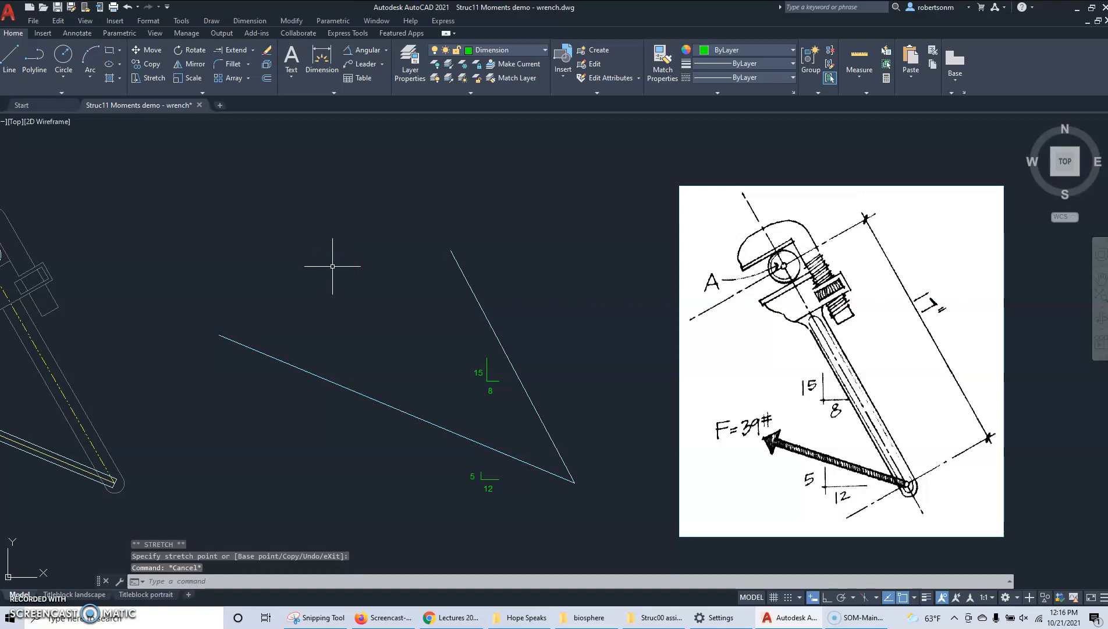
key(ctrl+z)
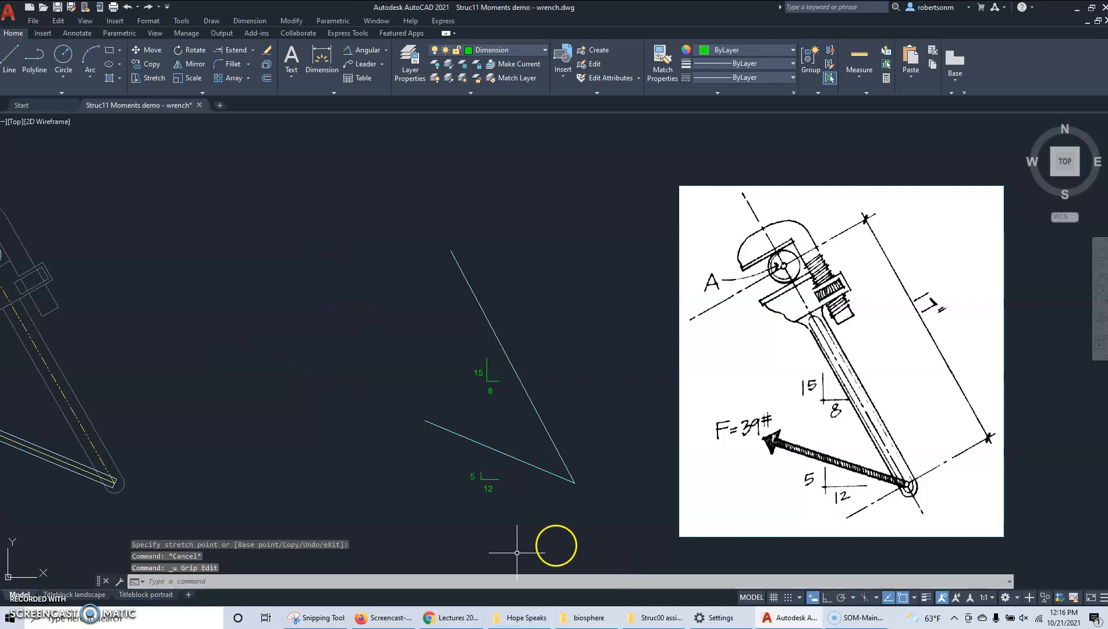
Scale the 5:12 force line by a factor of 2 about its lower-right endpoint, and undo the scaling
click(187, 78)
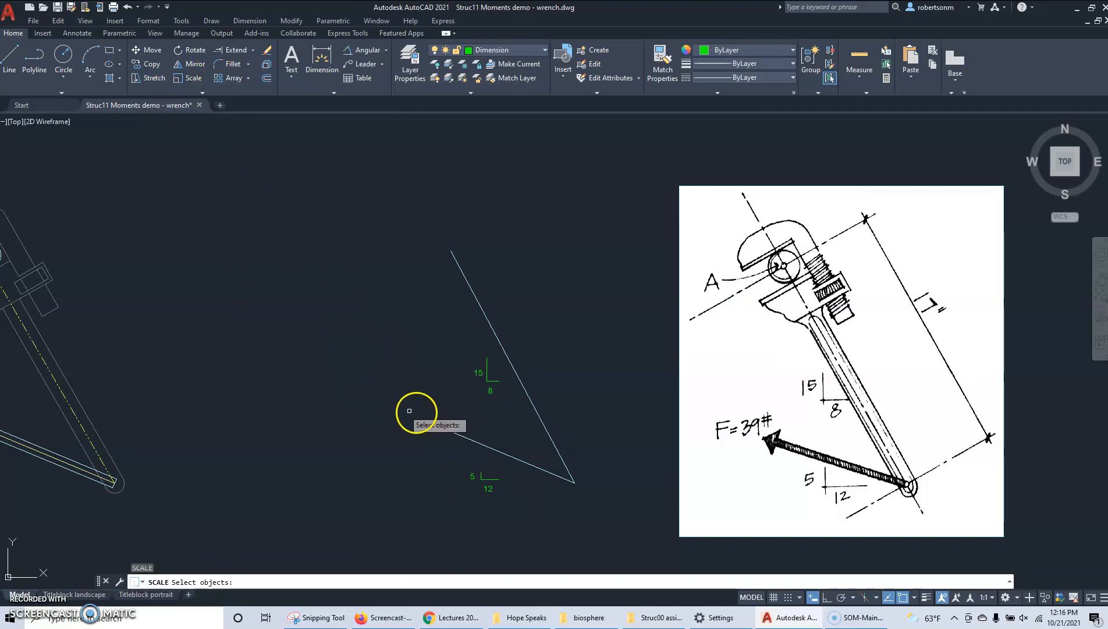
click(453, 432)
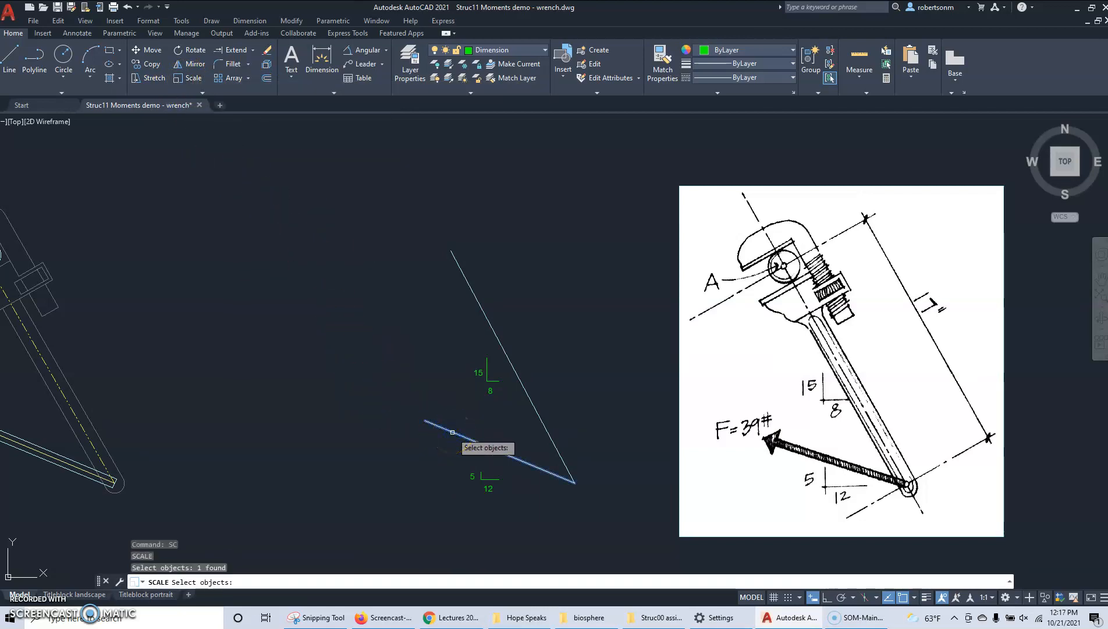
key(Return)
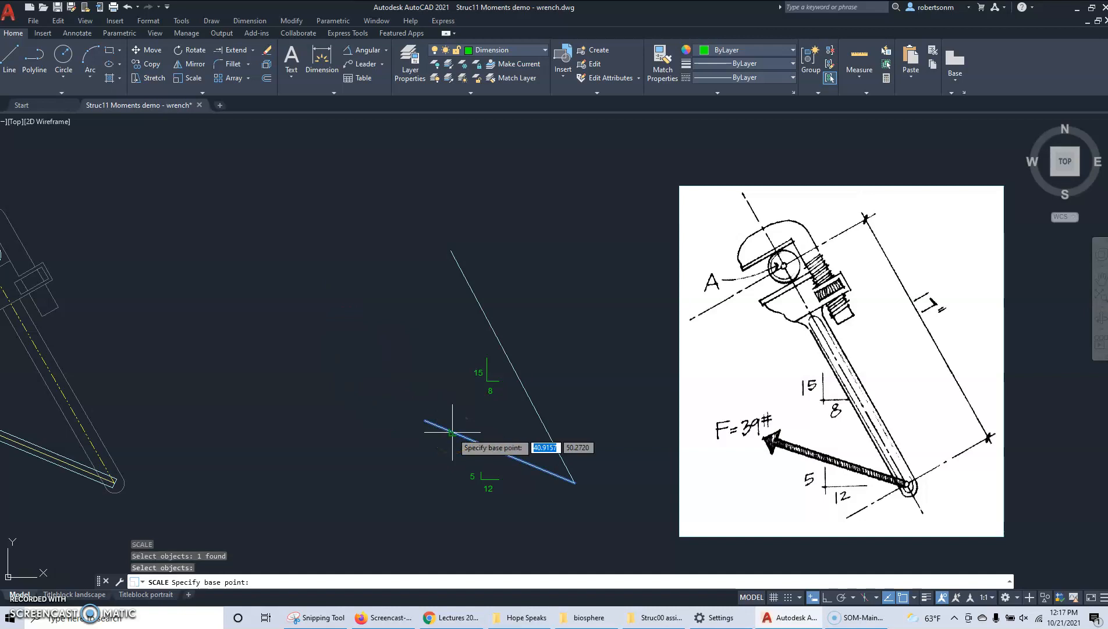
click(575, 483)
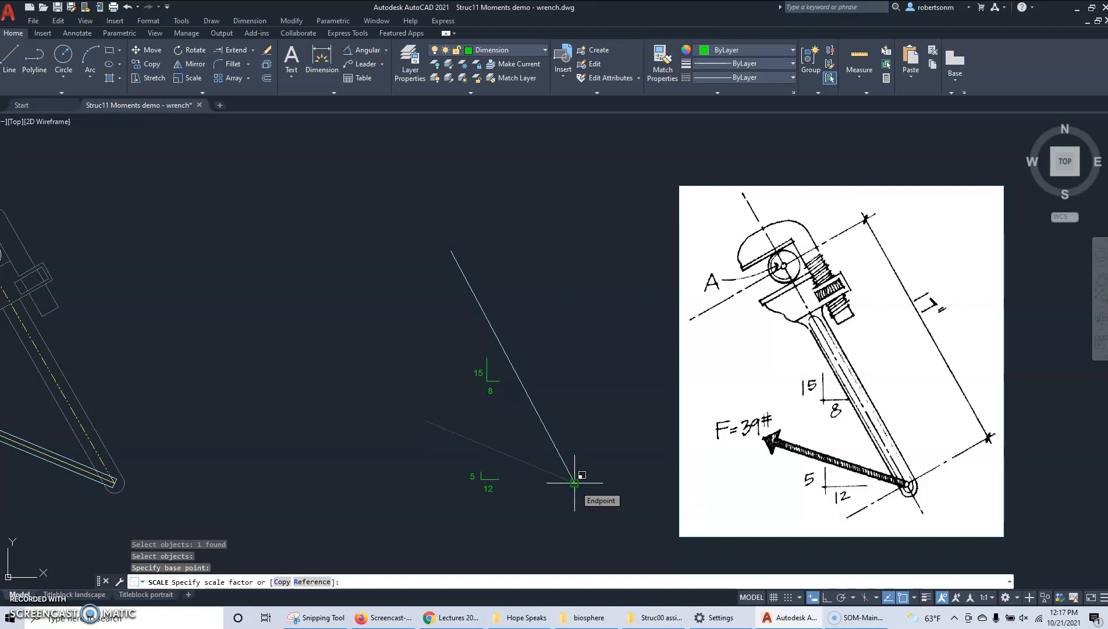
text(2)
key(Return)
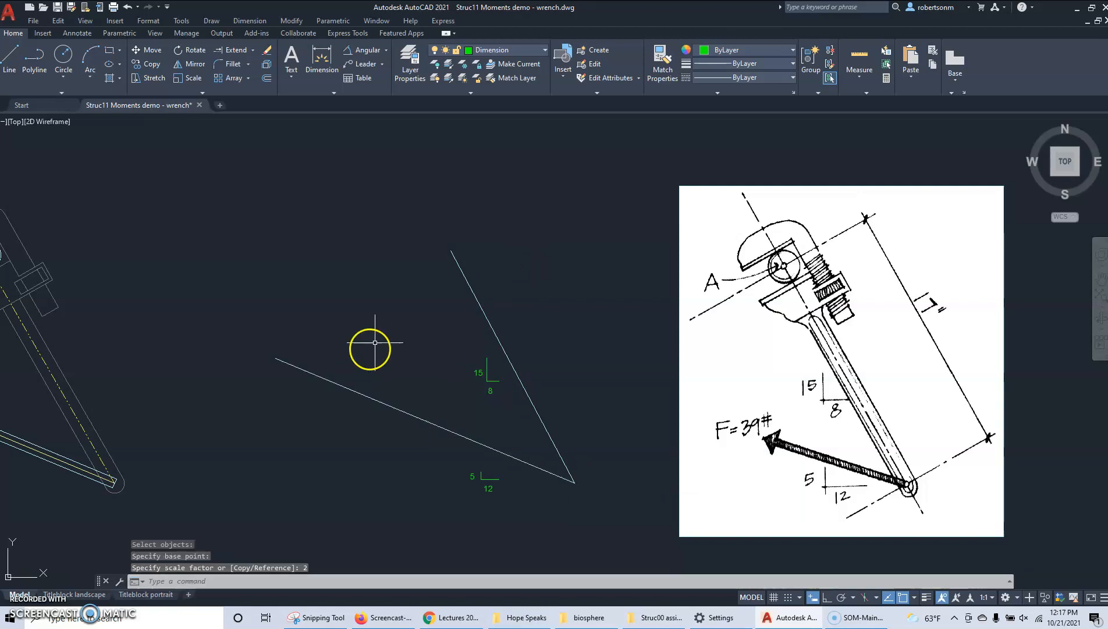
key(ctrl+z)
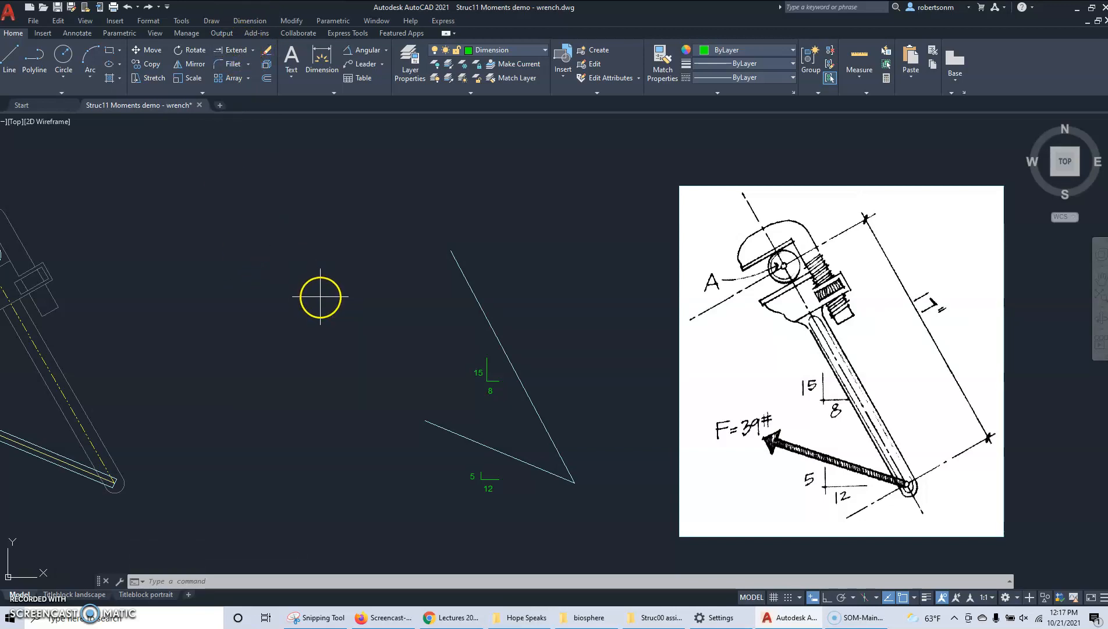
Draw a temporary sloped boundary line crossing the path of the 5:12 force line beyond its upper-left end
key(l)
key(Return)
click(320, 297)
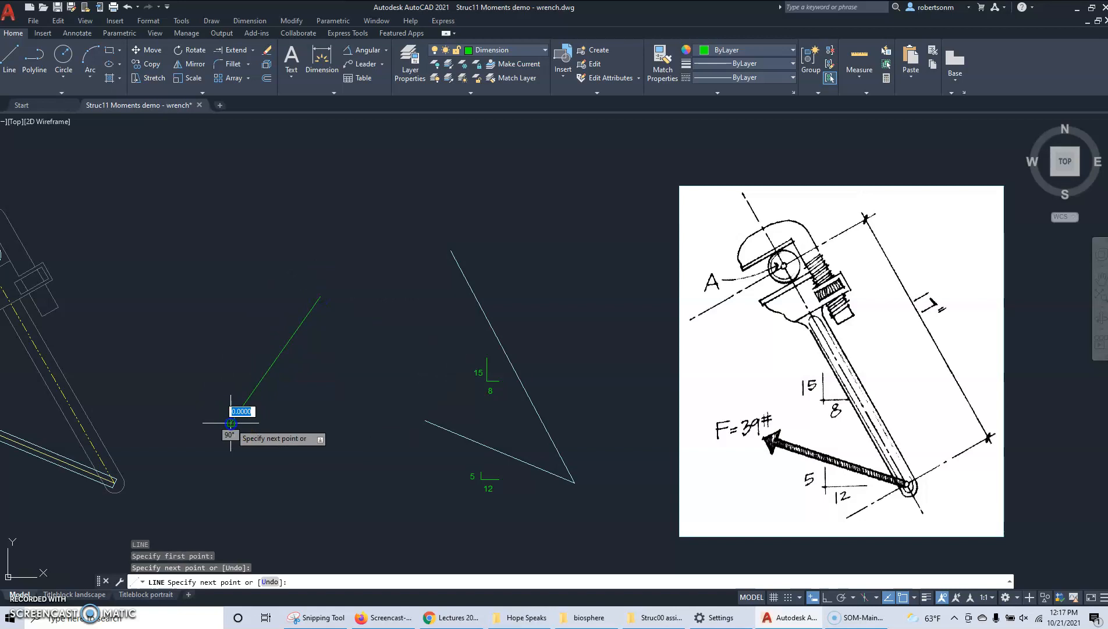
click(230, 423)
key(Return)
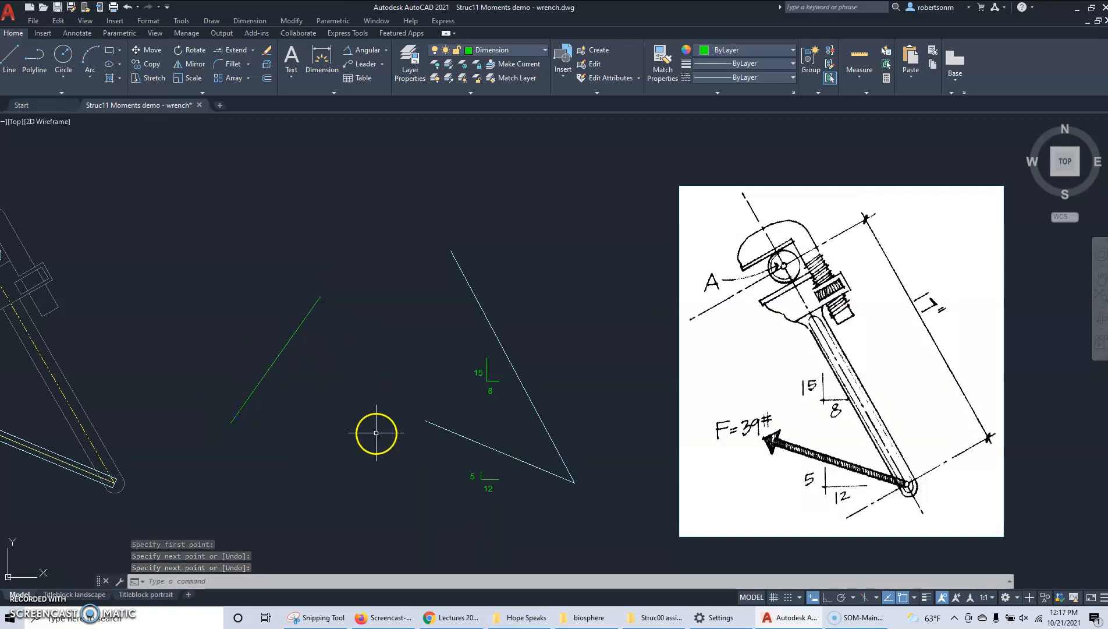
Extend the upper-left end of the 5:12 force line to the green boundary line
click(233, 52)
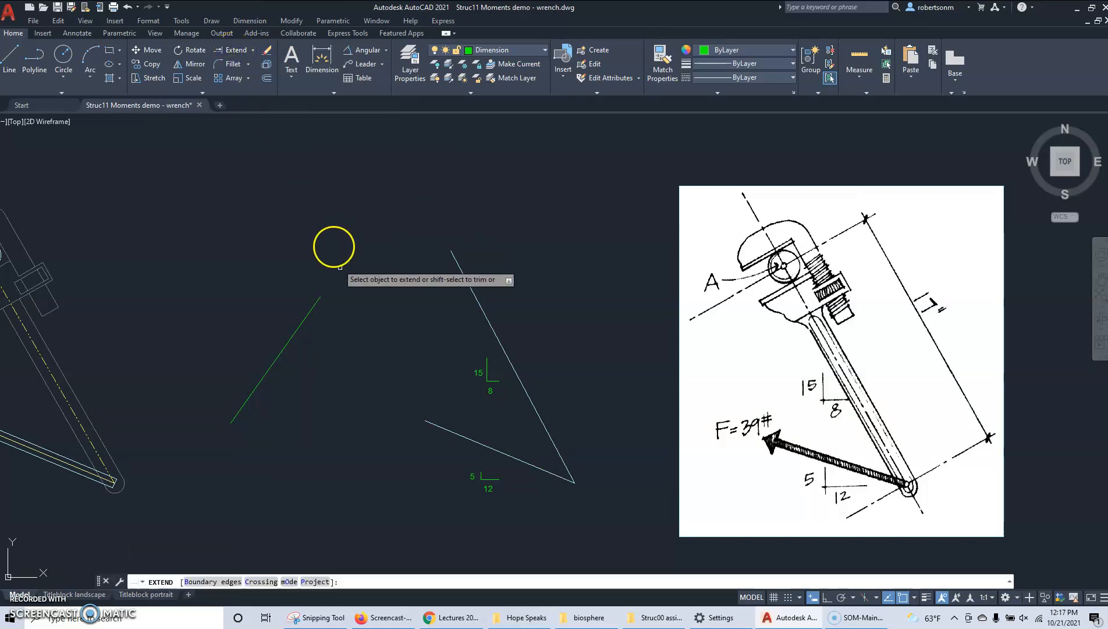
click(428, 422)
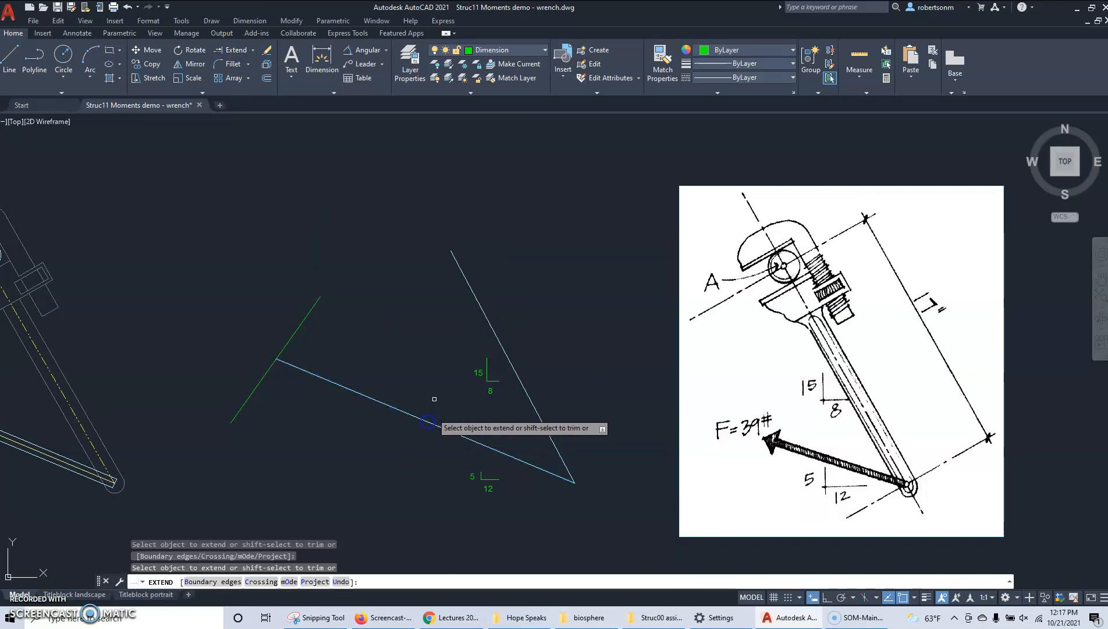
key(Return)
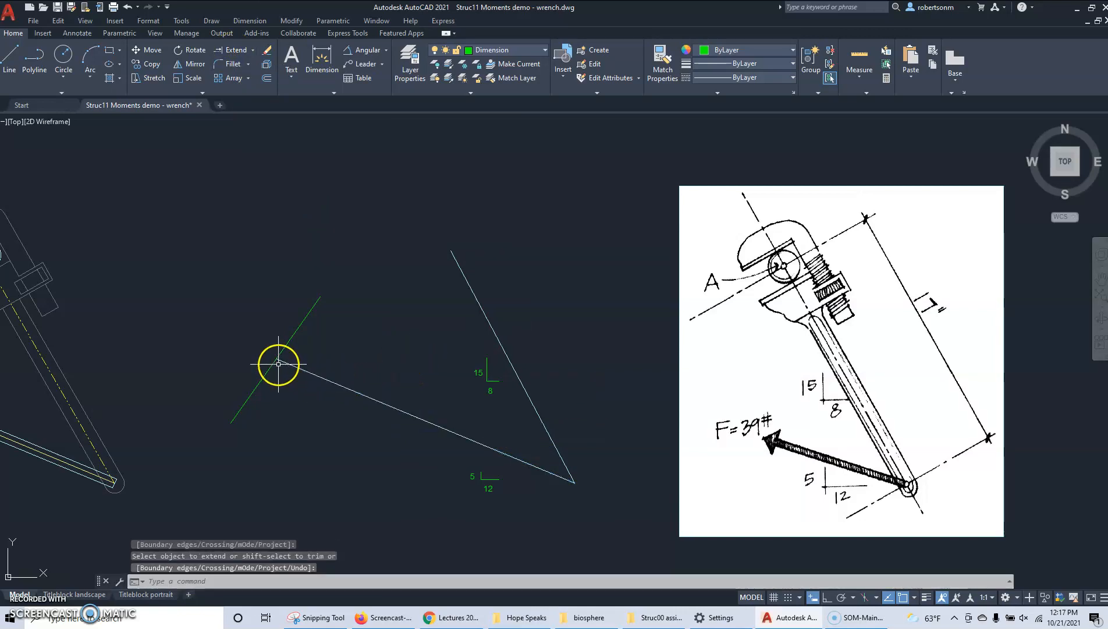
Erase the temporary green boundary line at the upper-left end of the extended force line
text(e)
key(Return)
click(273, 398)
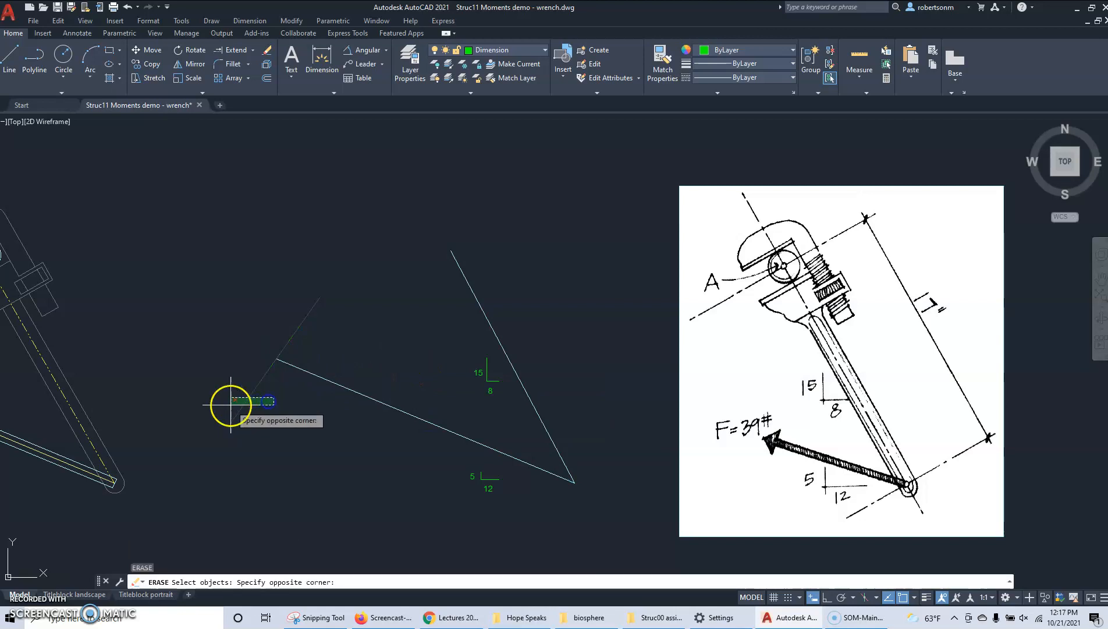
click(231, 401)
key(Return)
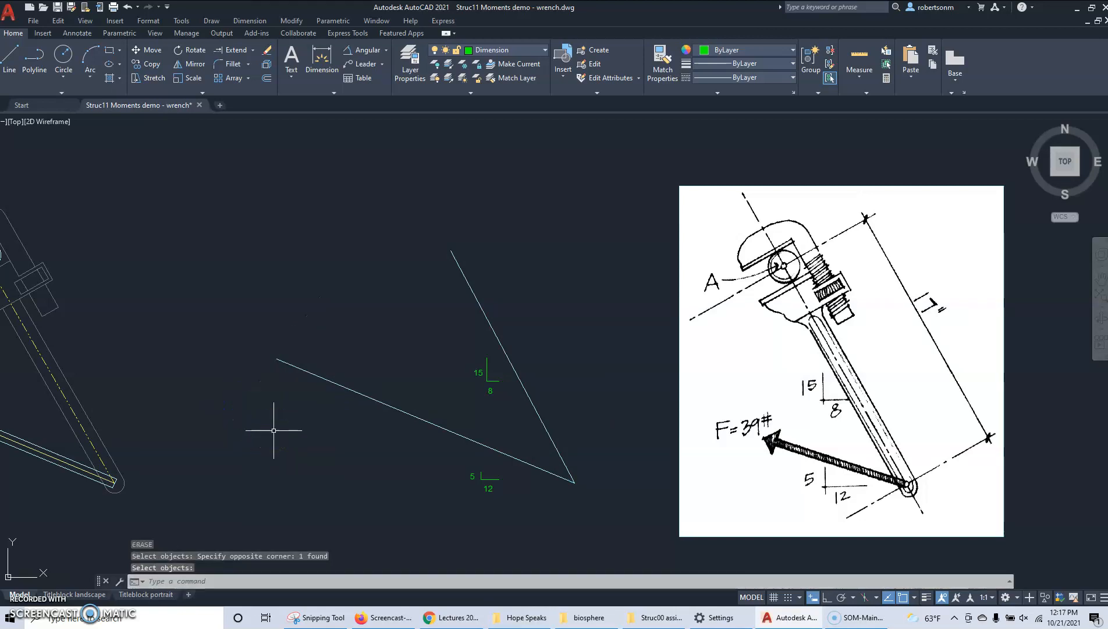
Undo the boundary line's erasure, the force line's extension, and the drawing of the temporary green boundary line
key(ctrl+z)
key(ctrl+z)
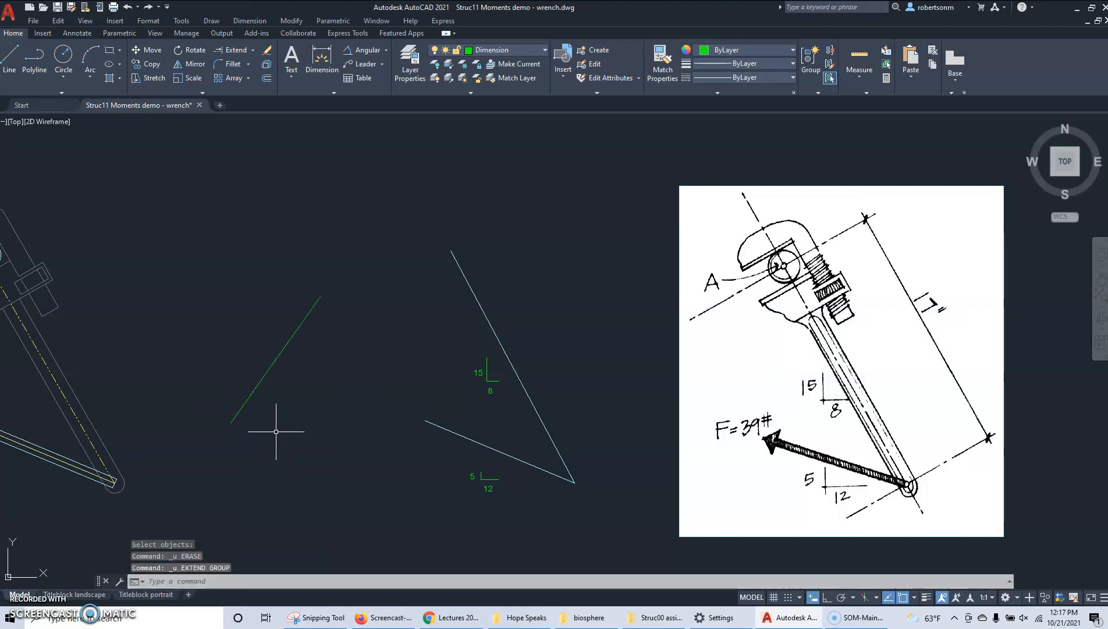
key(ctrl+z)
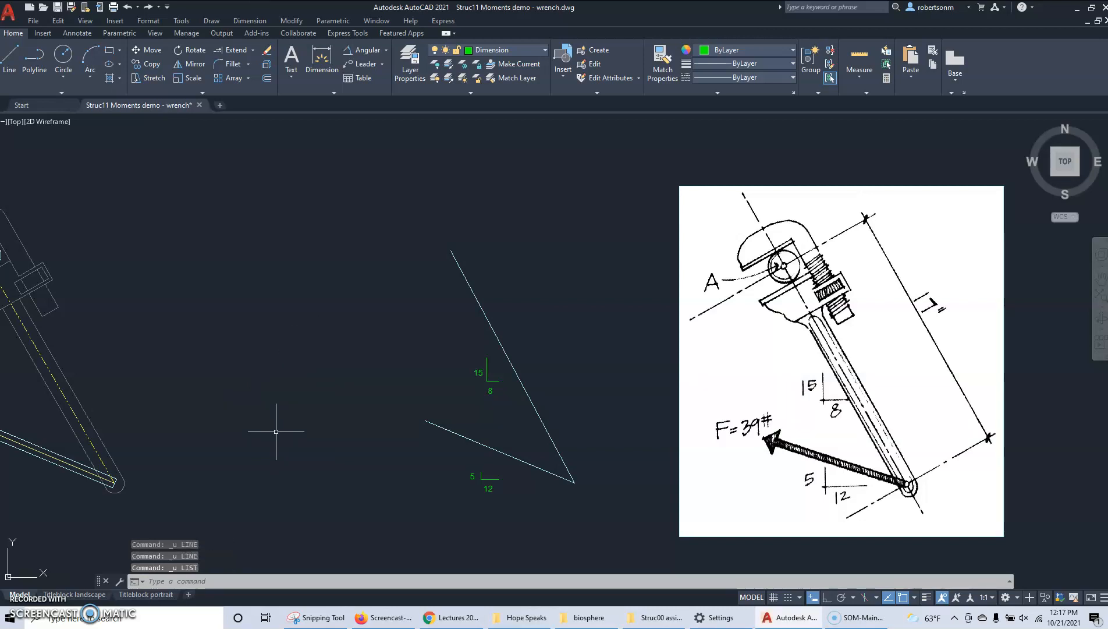
Stretch the upper-left end of the 5:12 force line farther outward along its own direction, using grip editing with extension tracking
click(438, 426)
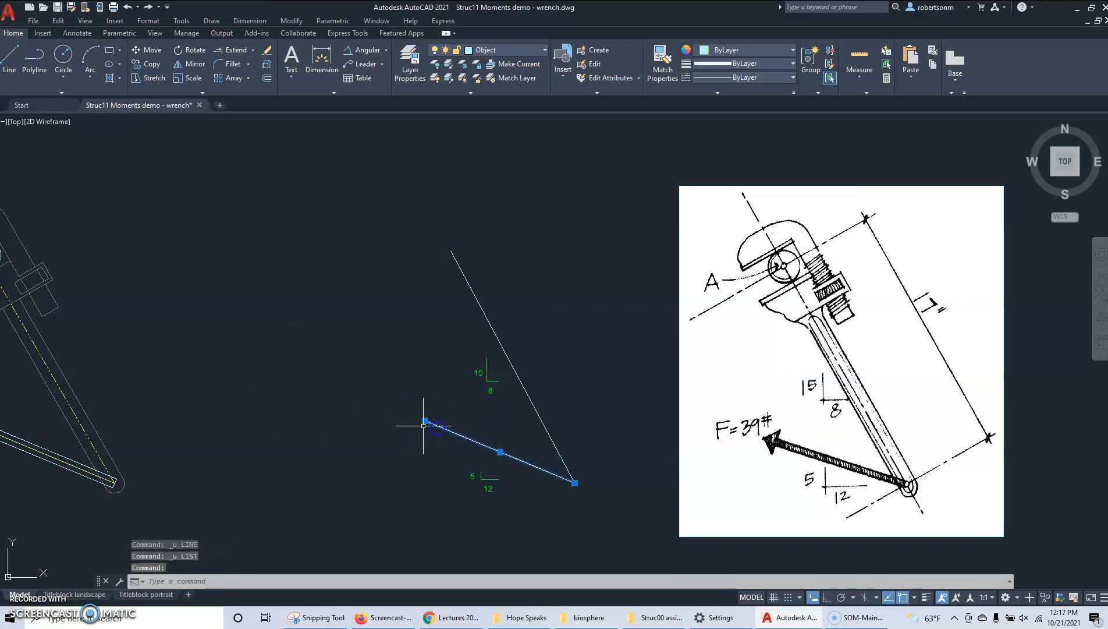
click(425, 420)
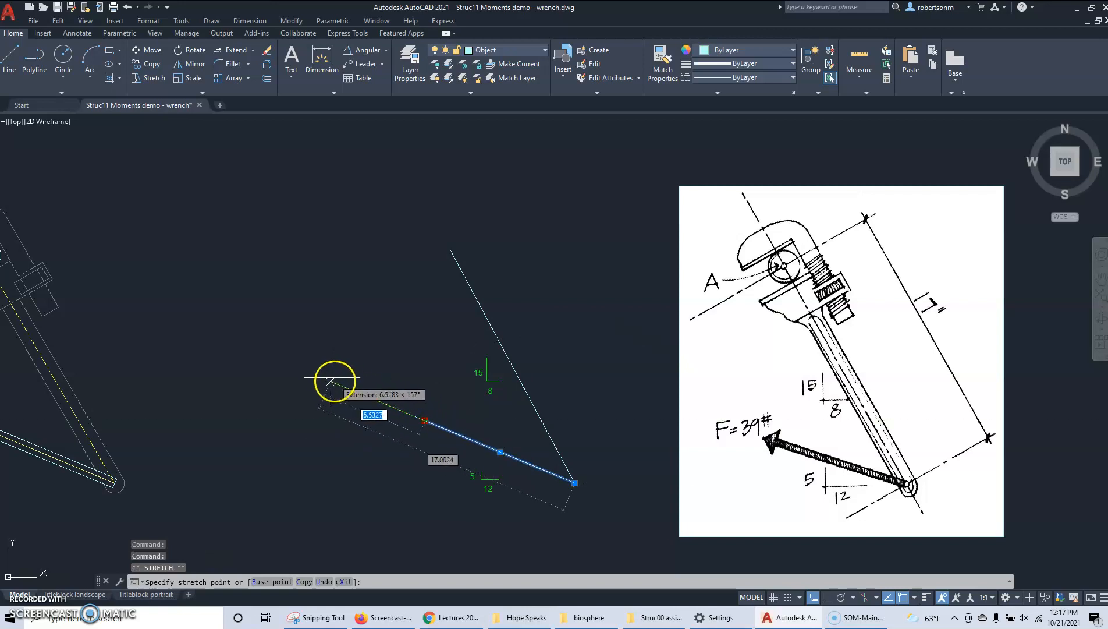
click(288, 364)
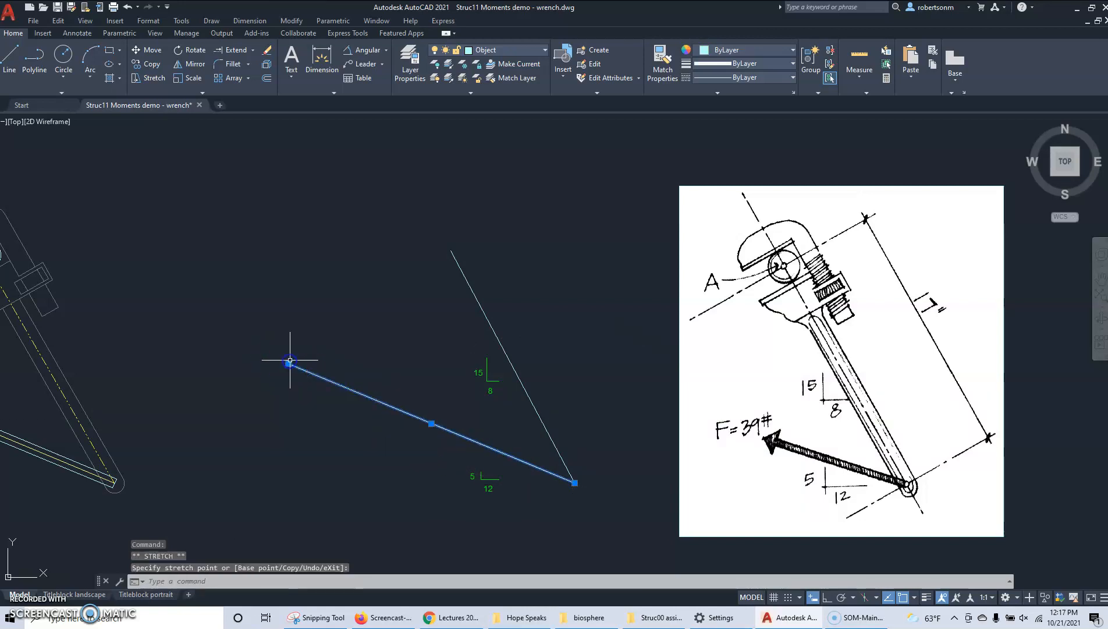
key(Escape)
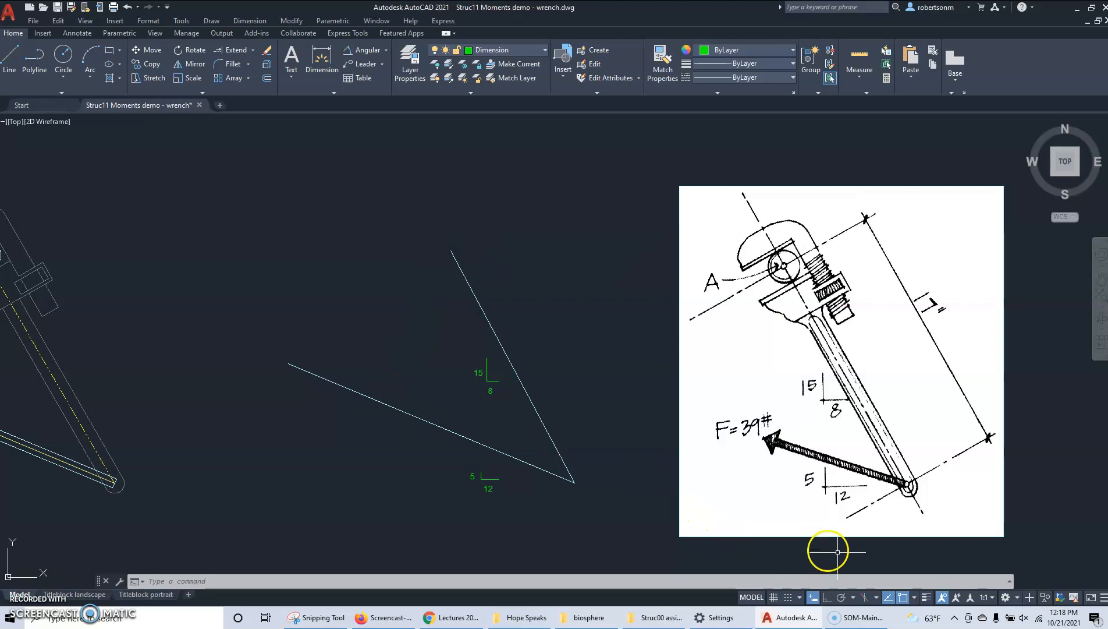
Draw a line on the Object layer from the handle line's top endpoint perpendicular to the 5:12 force line, using the Perpendicular object snap
click(914, 597)
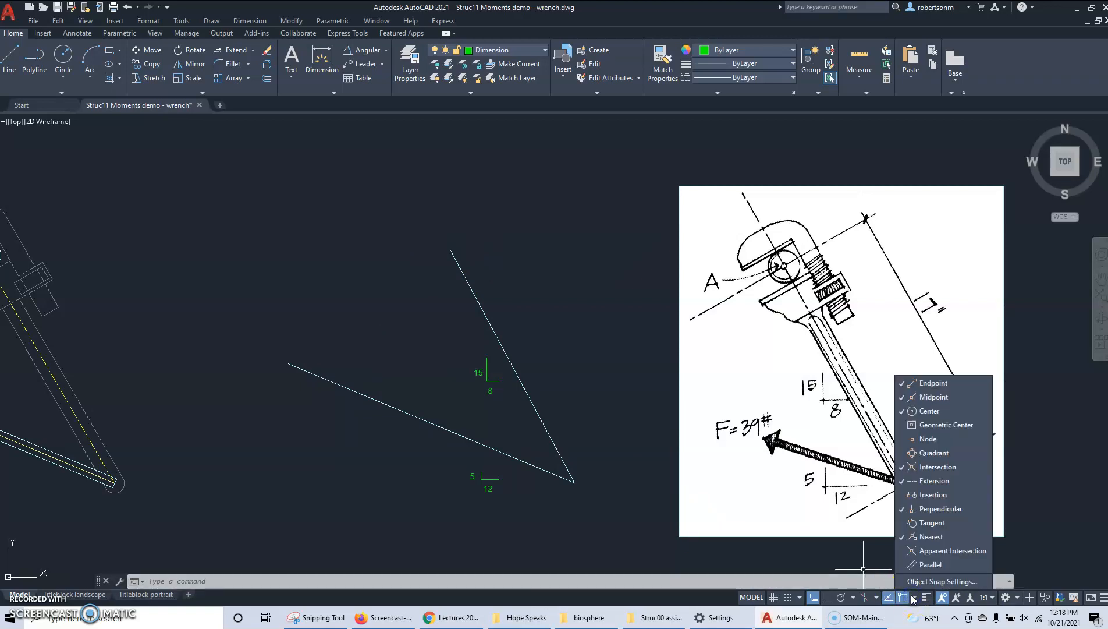
click(977, 508)
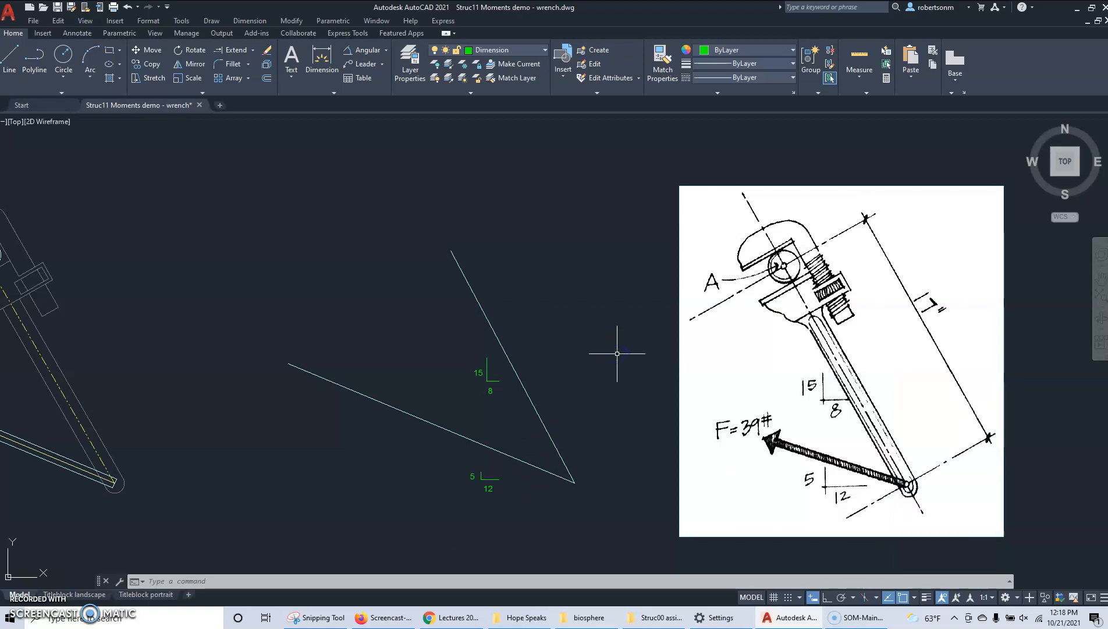
click(546, 50)
click(505, 147)
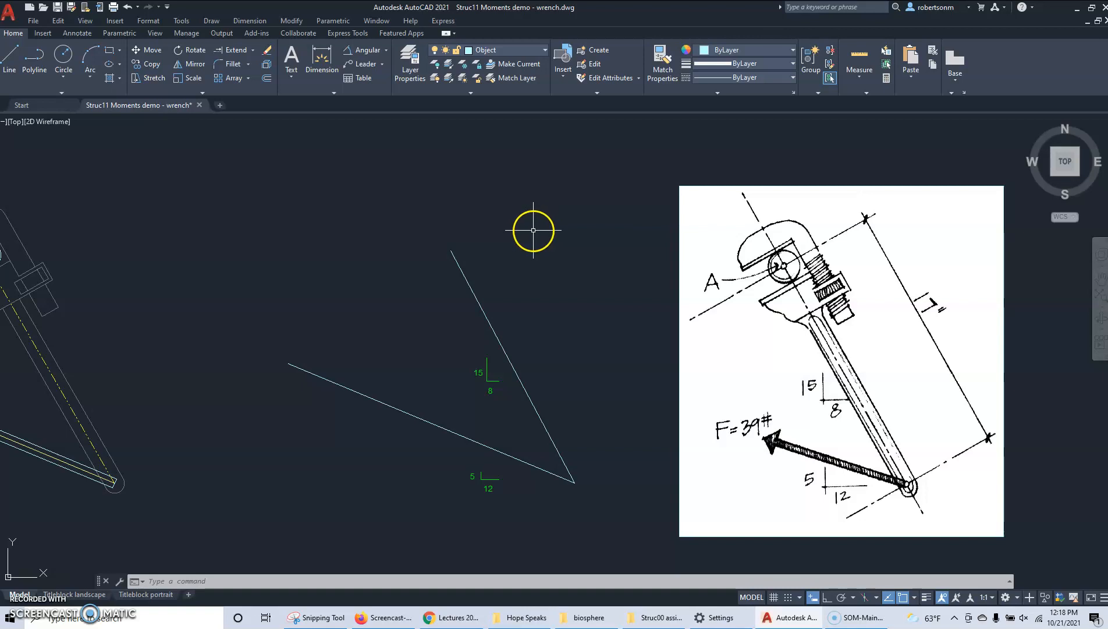
text(l)
key(Return)
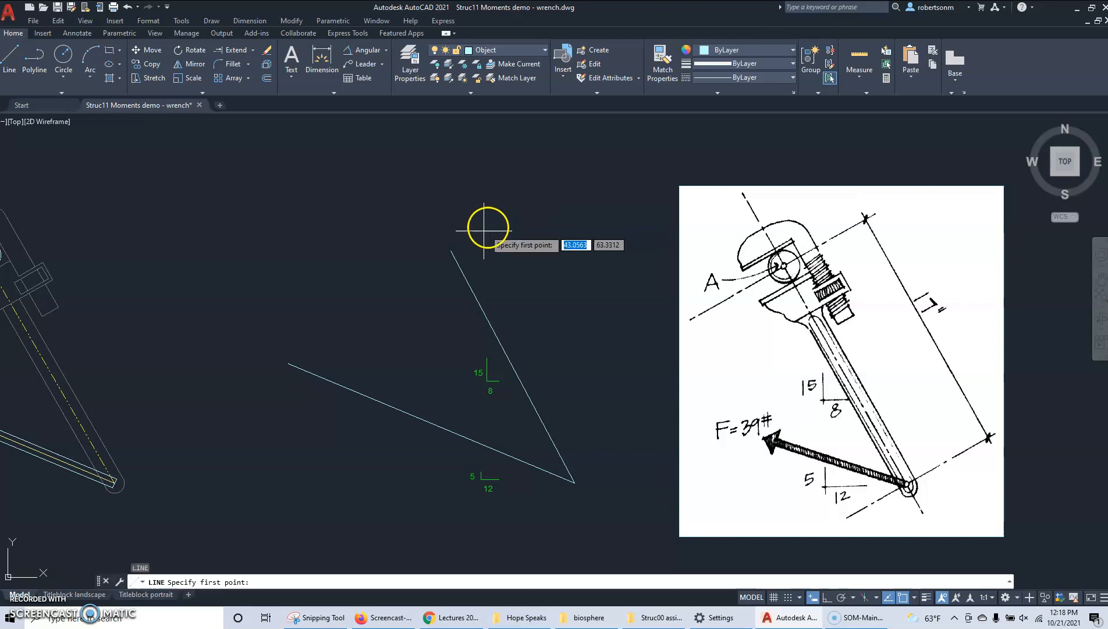
click(451, 251)
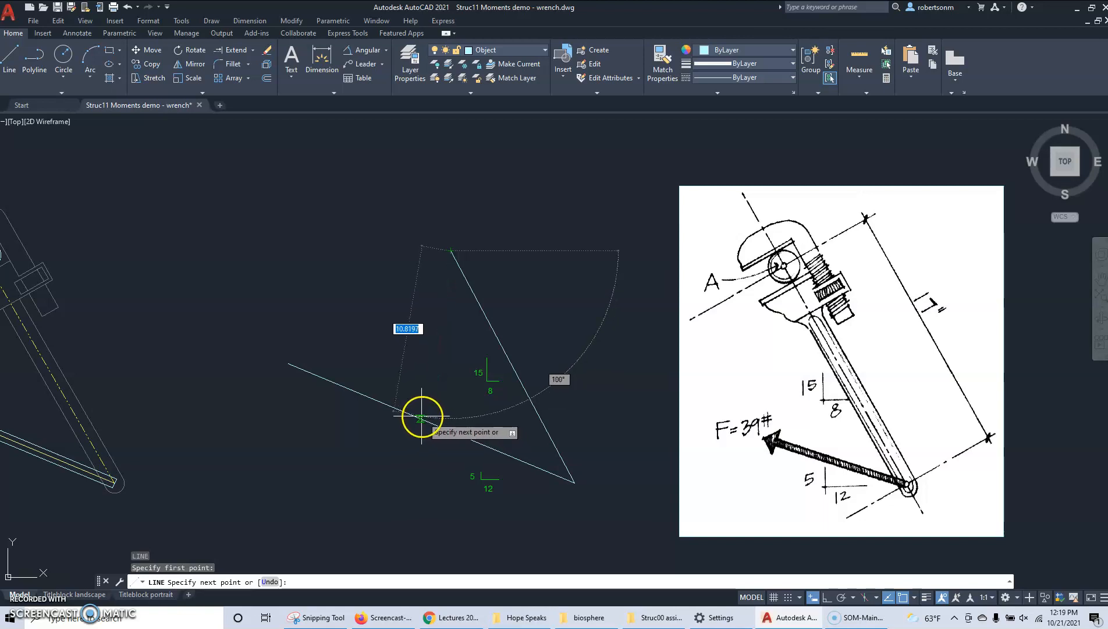
click(387, 405)
key(Return)
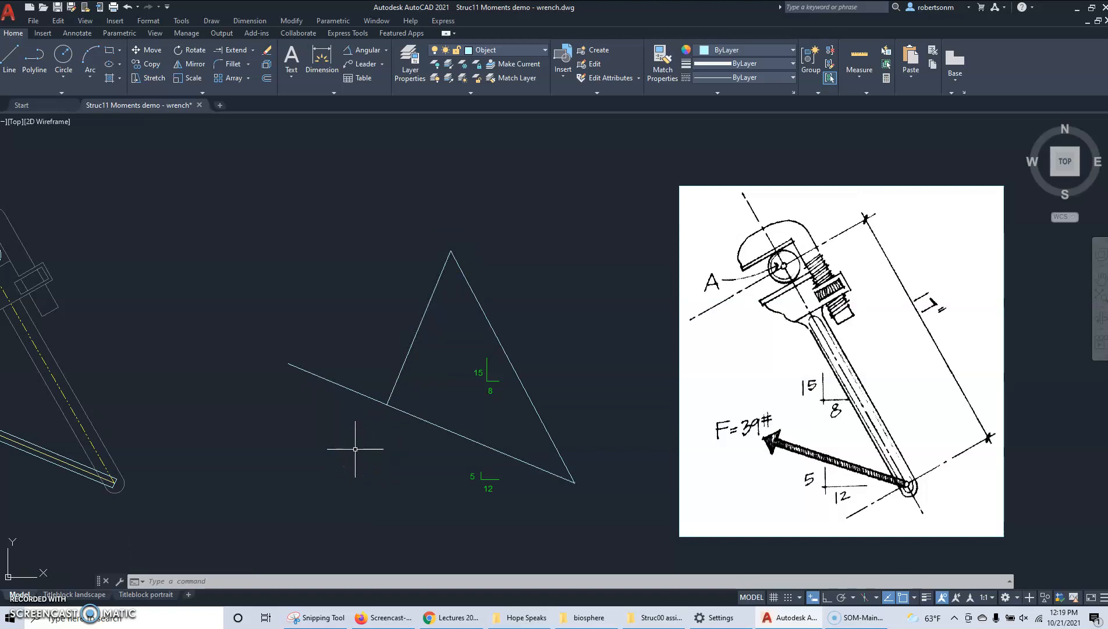
Make Dimension the current layer and list the properties of the perpendicular moment-arm line to read its length
click(545, 49)
click(510, 124)
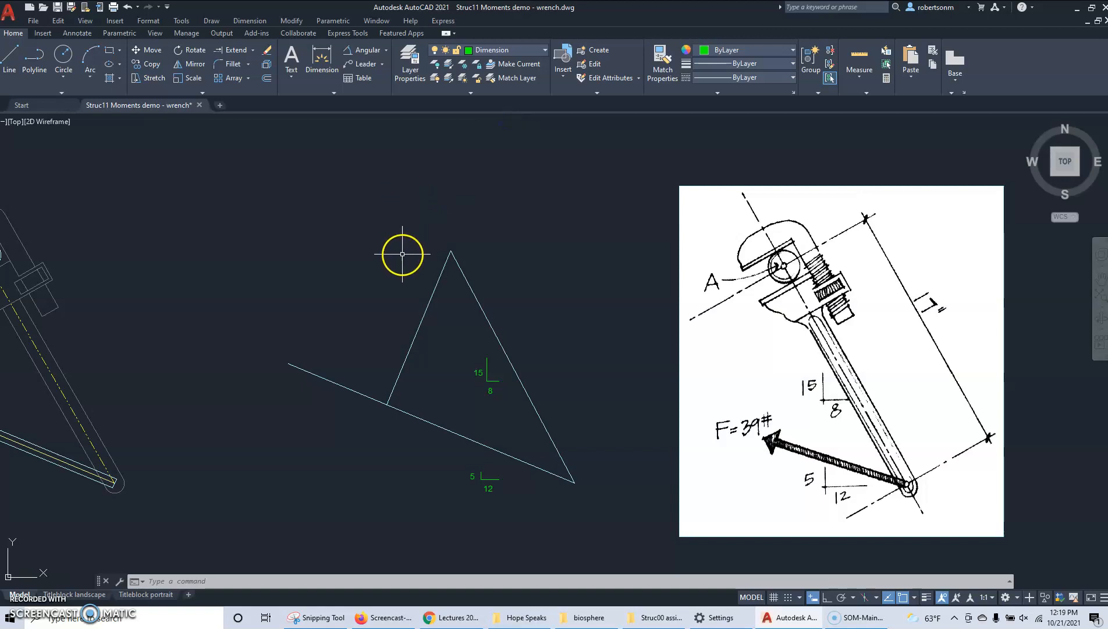
text(LI)
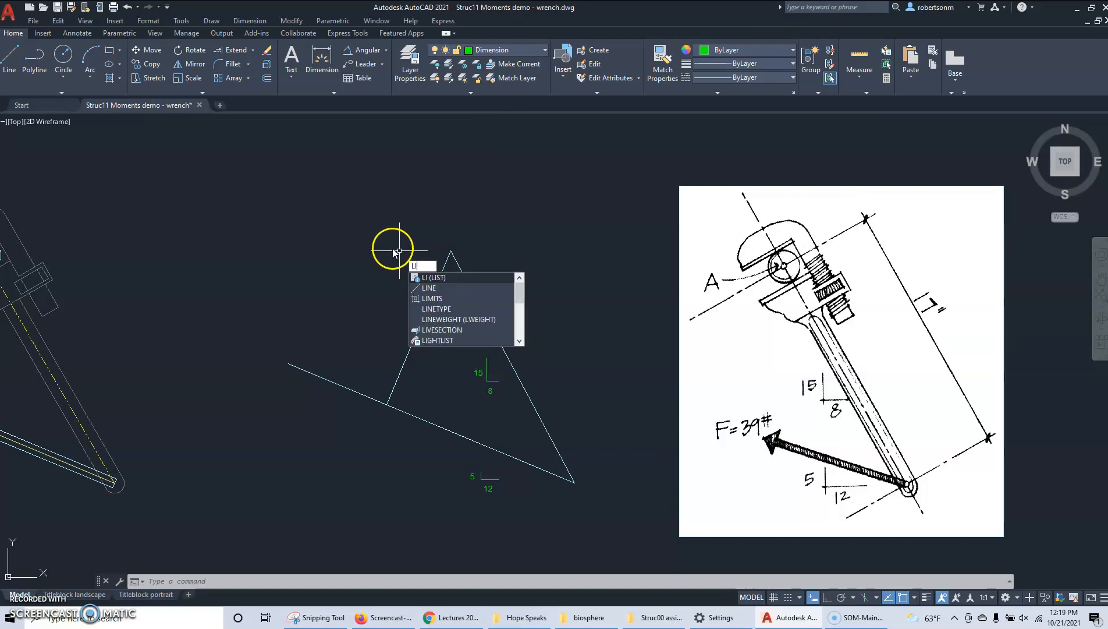
key(Return)
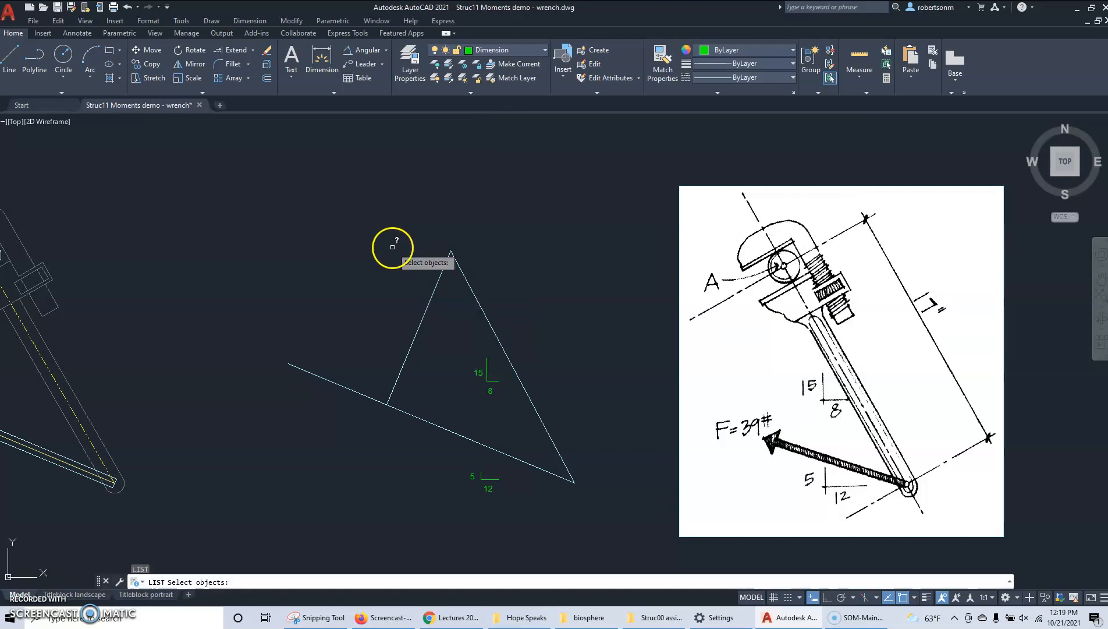
click(426, 309)
key(Return)
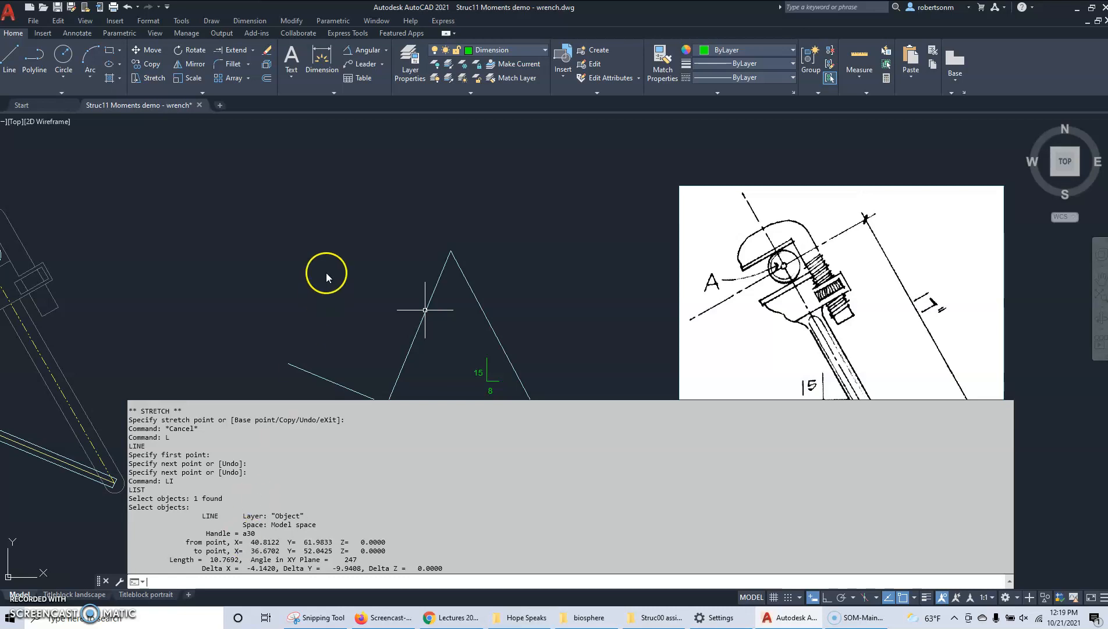
key(F2)
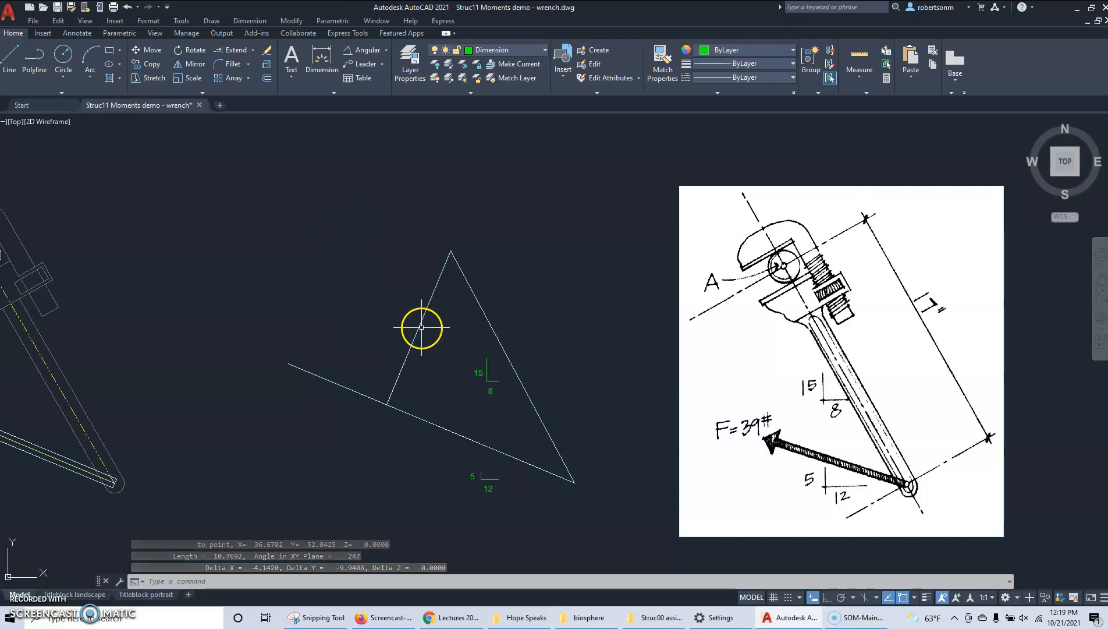
Place an aligned dimension between the perpendicular line's two endpoints, offset toward its upper left, and undo it
click(386, 51)
click(362, 114)
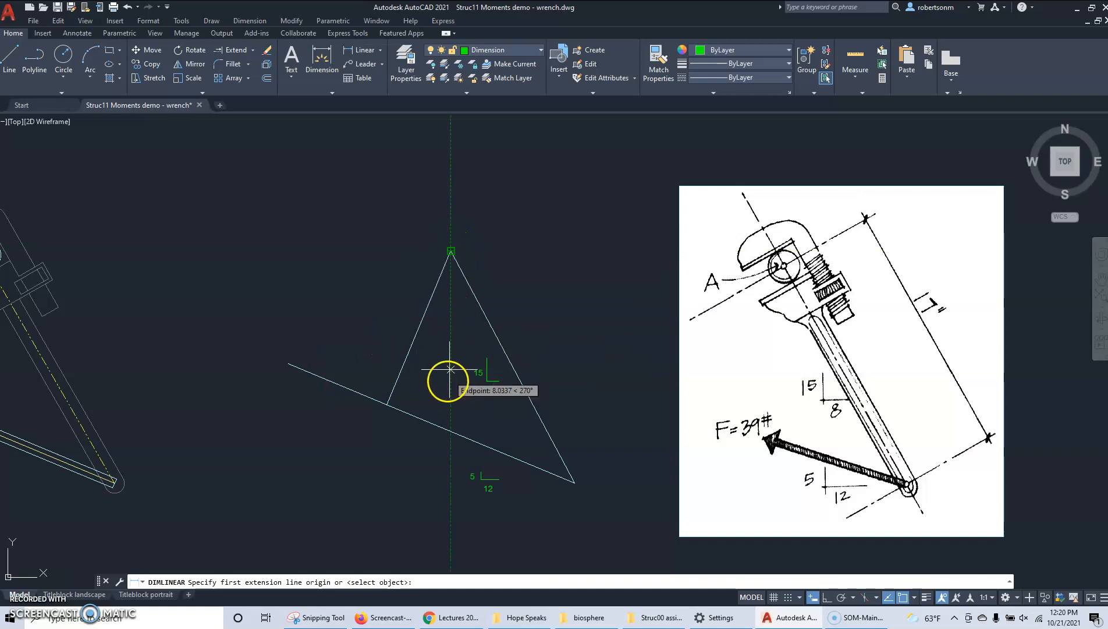
click(381, 50)
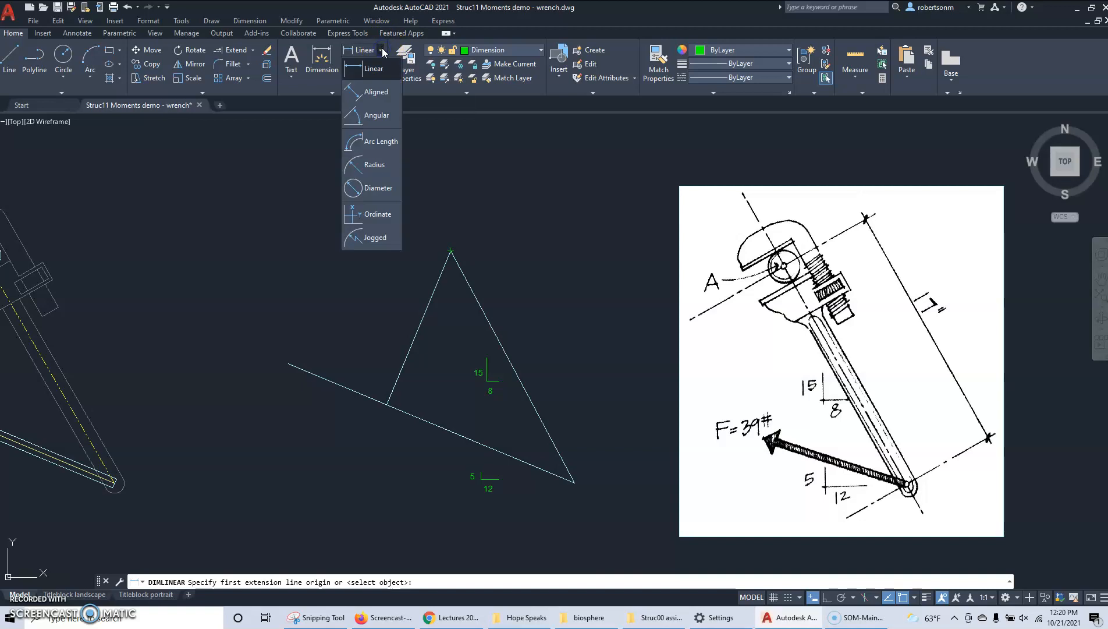
click(383, 93)
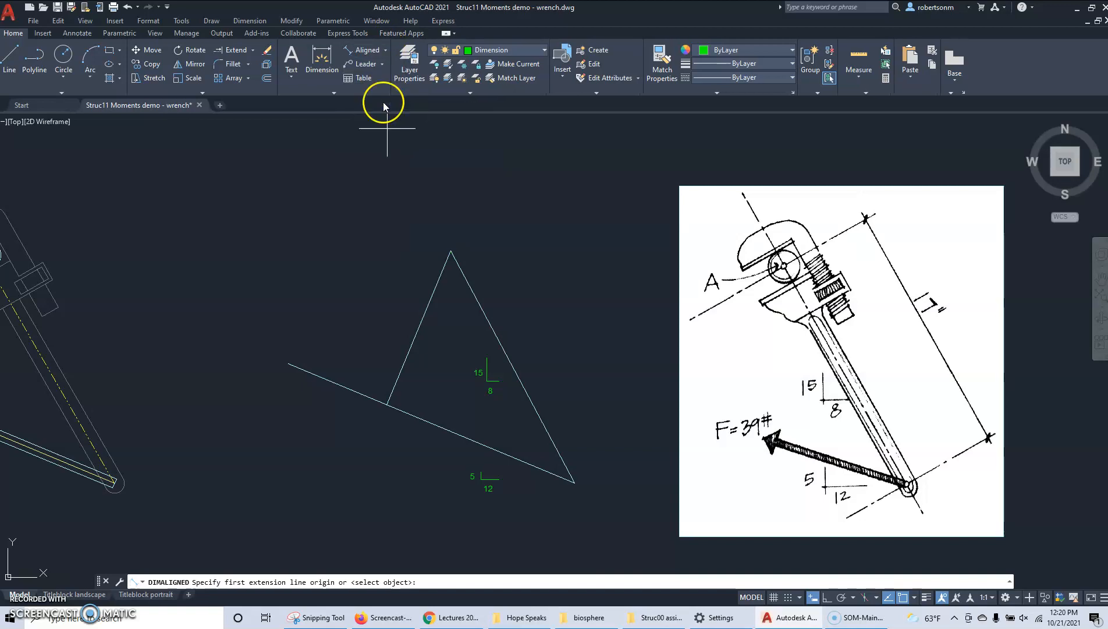
click(451, 252)
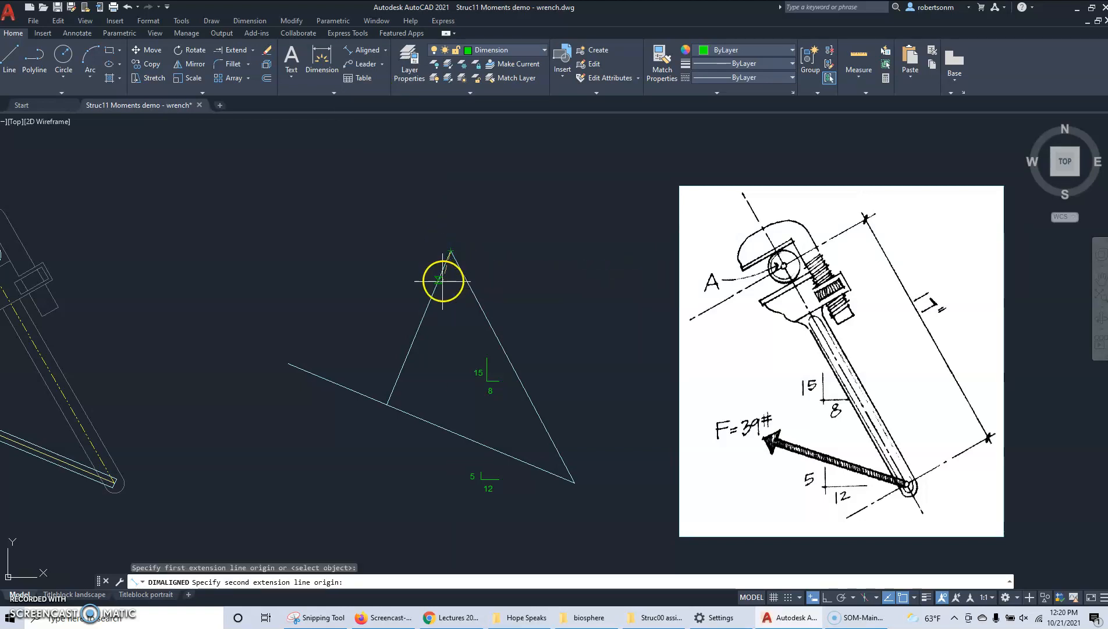
click(387, 404)
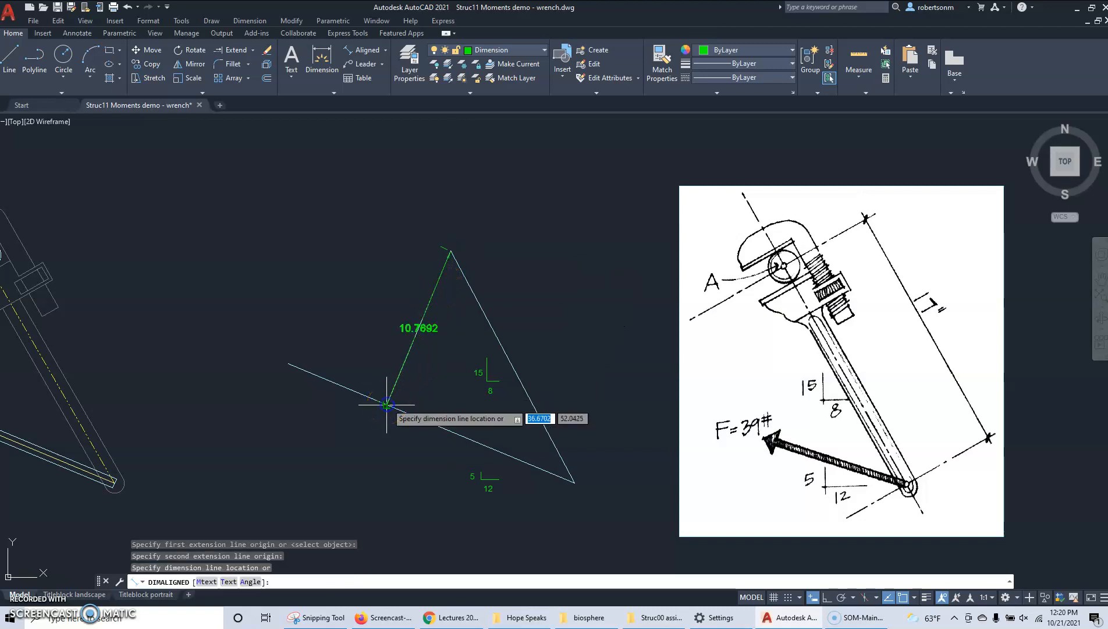
click(346, 334)
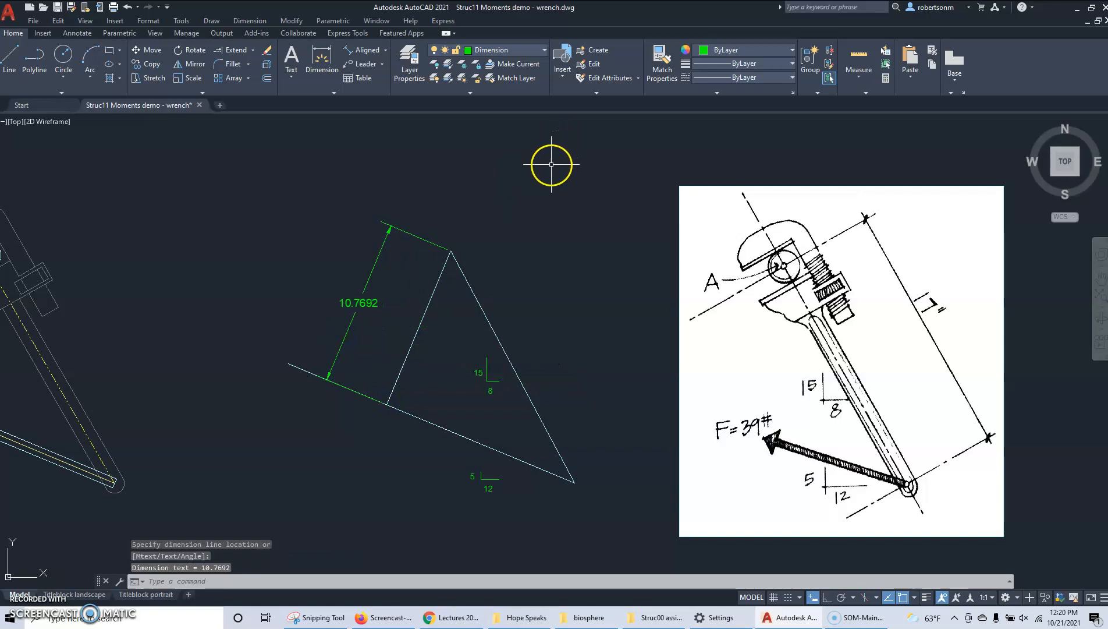
key(ctrl+z)
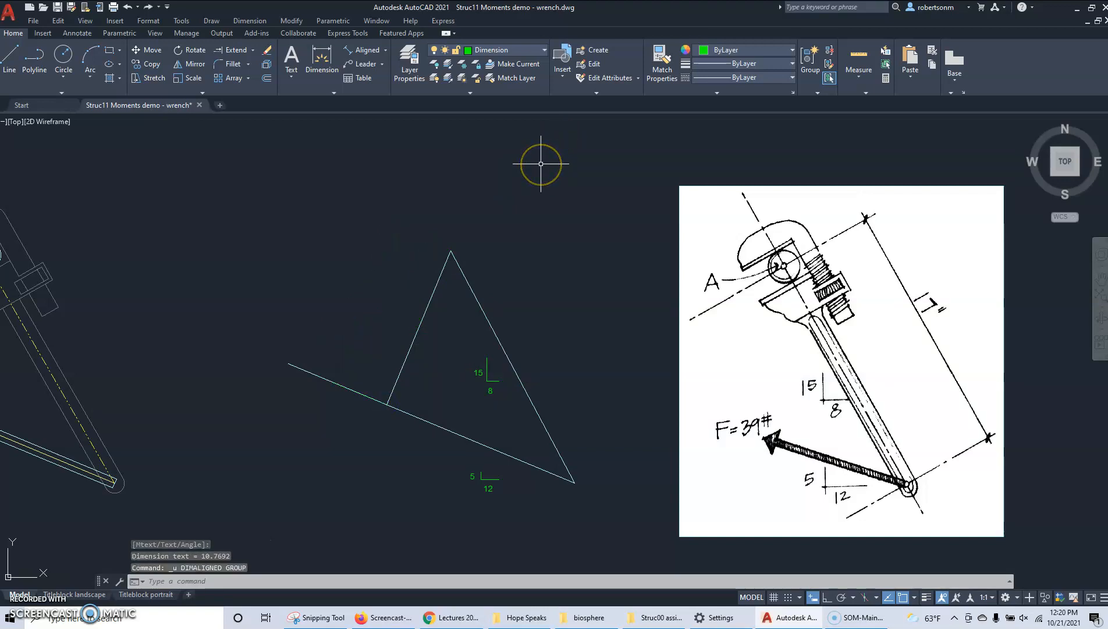